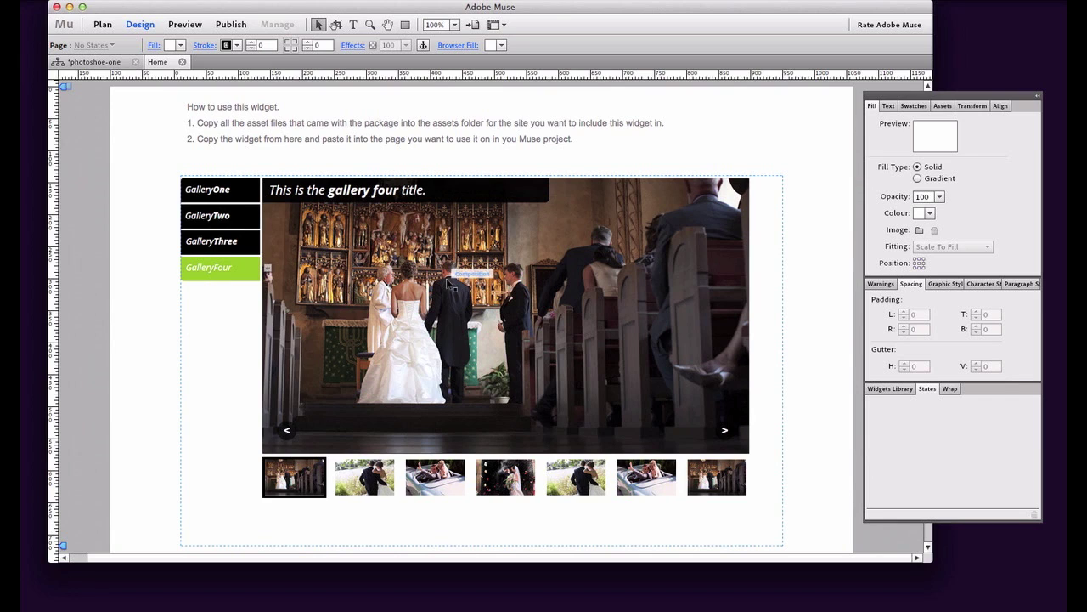
- Show the first two galleries of the finished photo gallery widget and examine the Composition Options of the second one
left_click(242, 192)
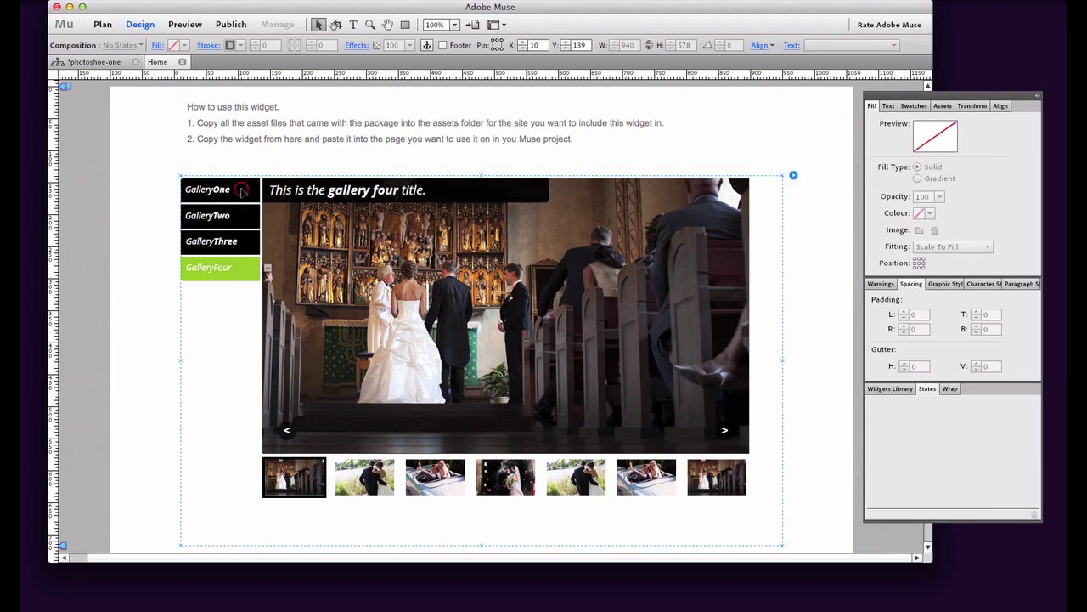
left_click(242, 191)
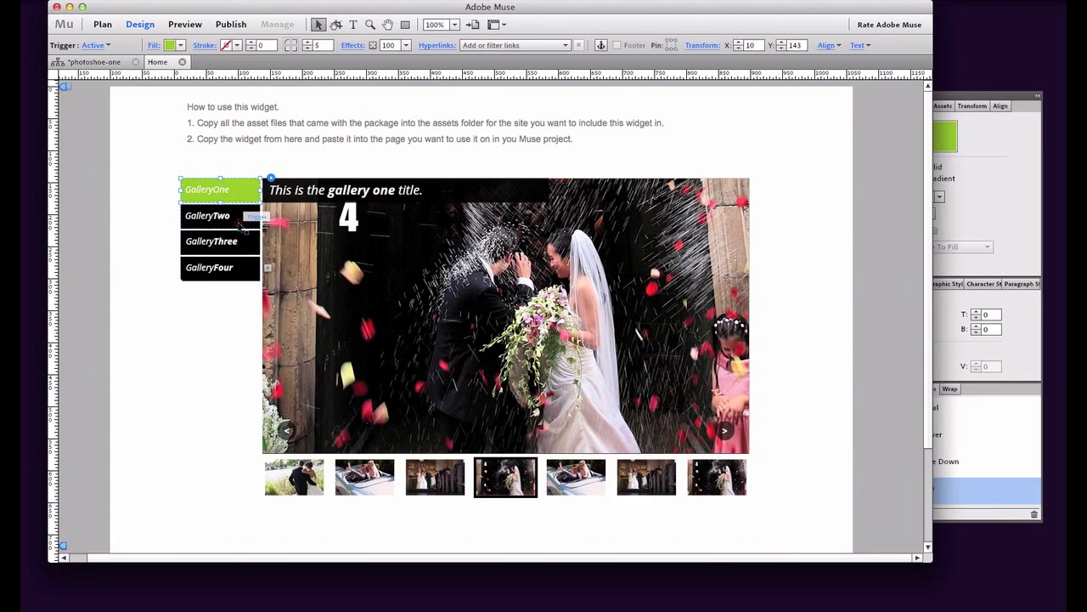
left_click(238, 217)
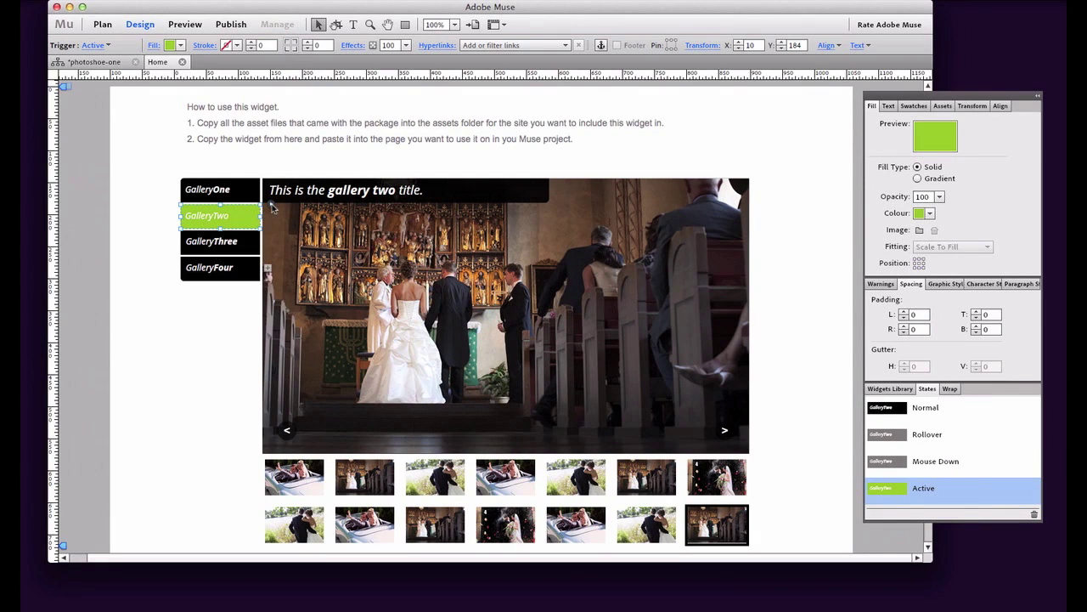
left_click(271, 207)
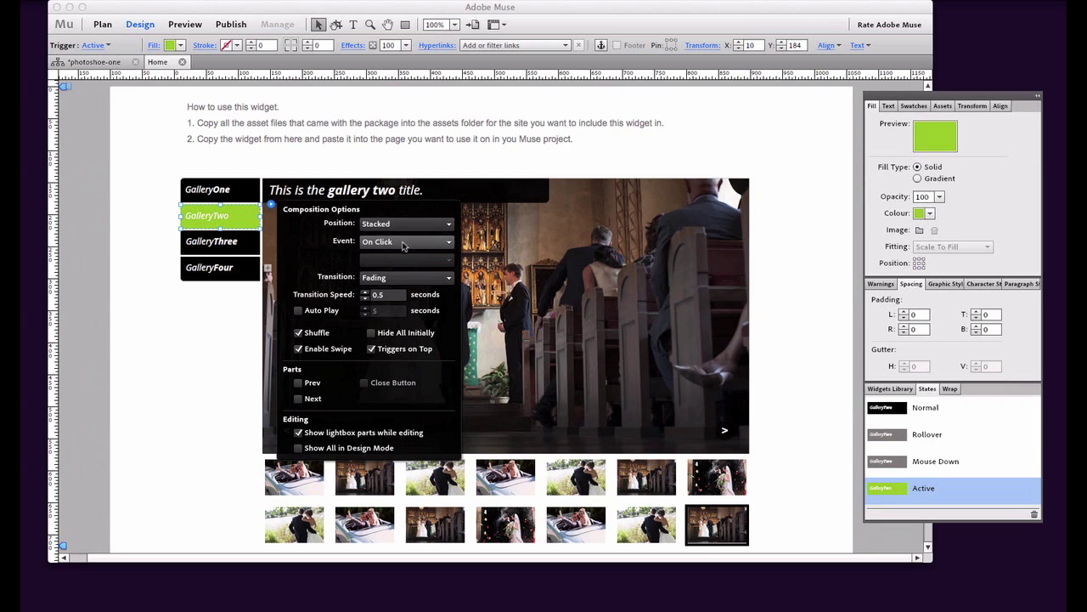
left_click(142, 268)
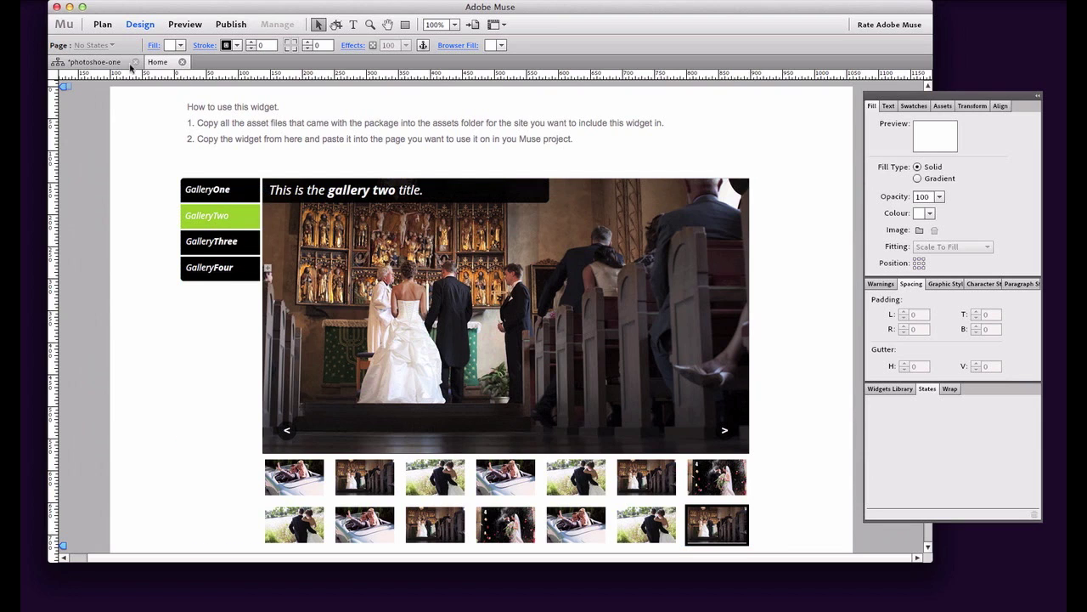
- Create a new site with the default settings and open its Home page for design
left_click(110, 5)
left_click(125, 11)
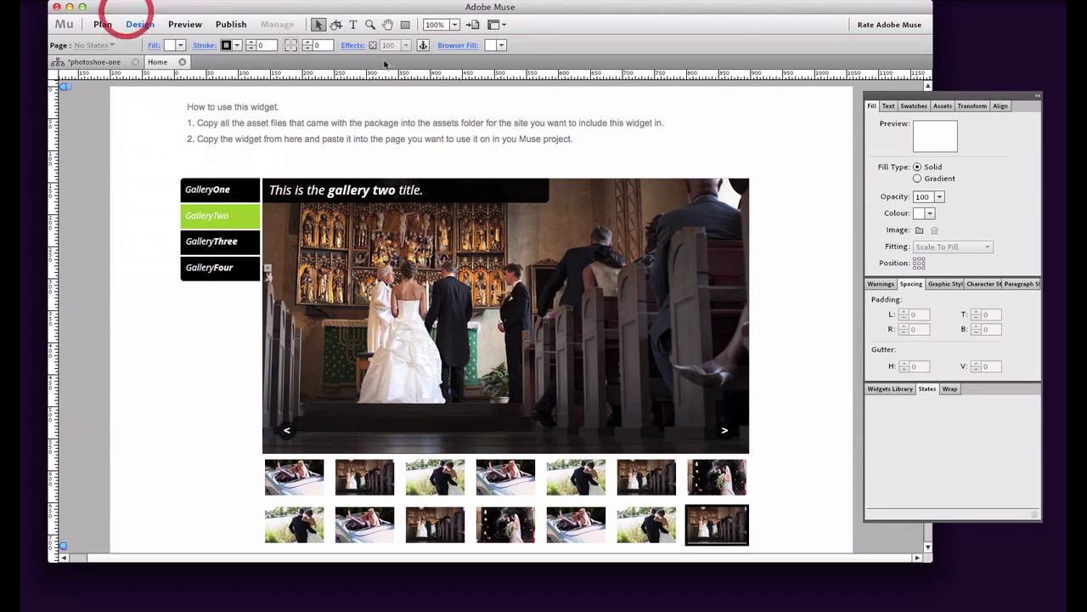
left_click(629, 384)
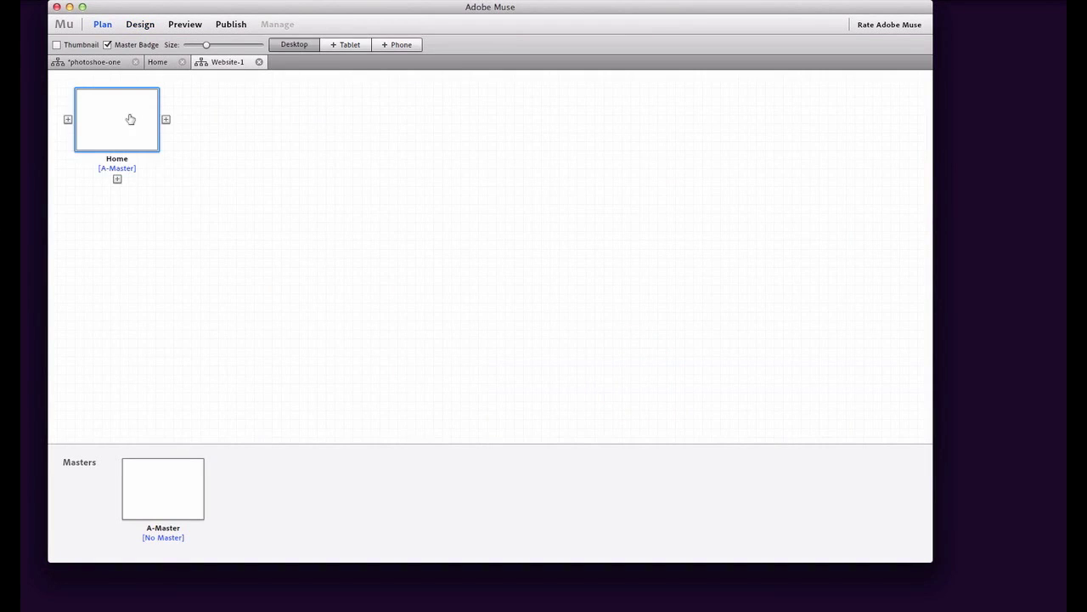
double_click(130, 119)
- Place a Tooltip composition widget on the upper middle of the Home page
left_click(892, 389)
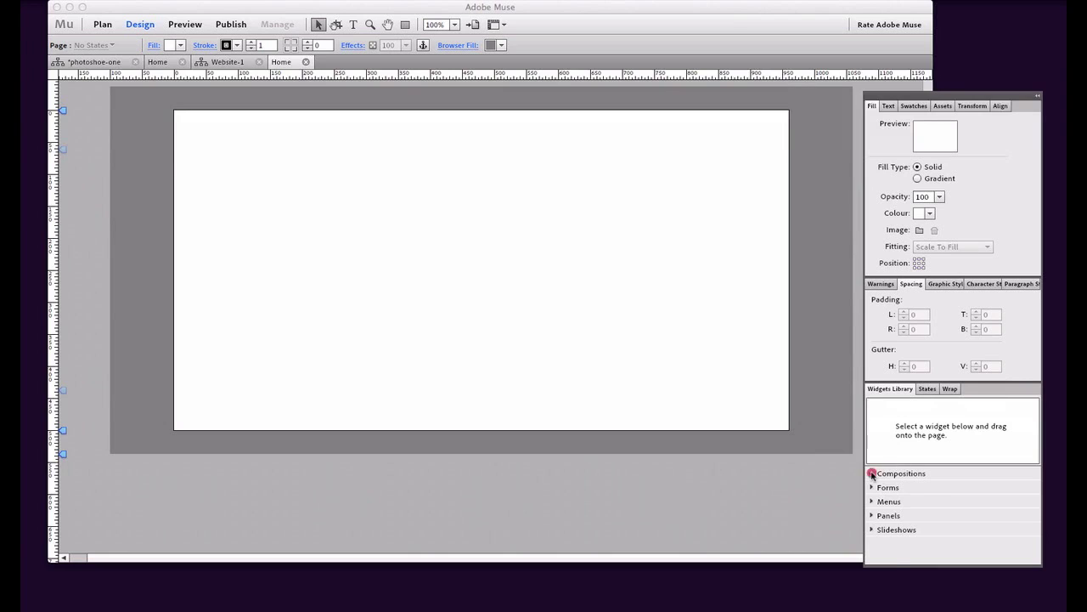
left_click(872, 474)
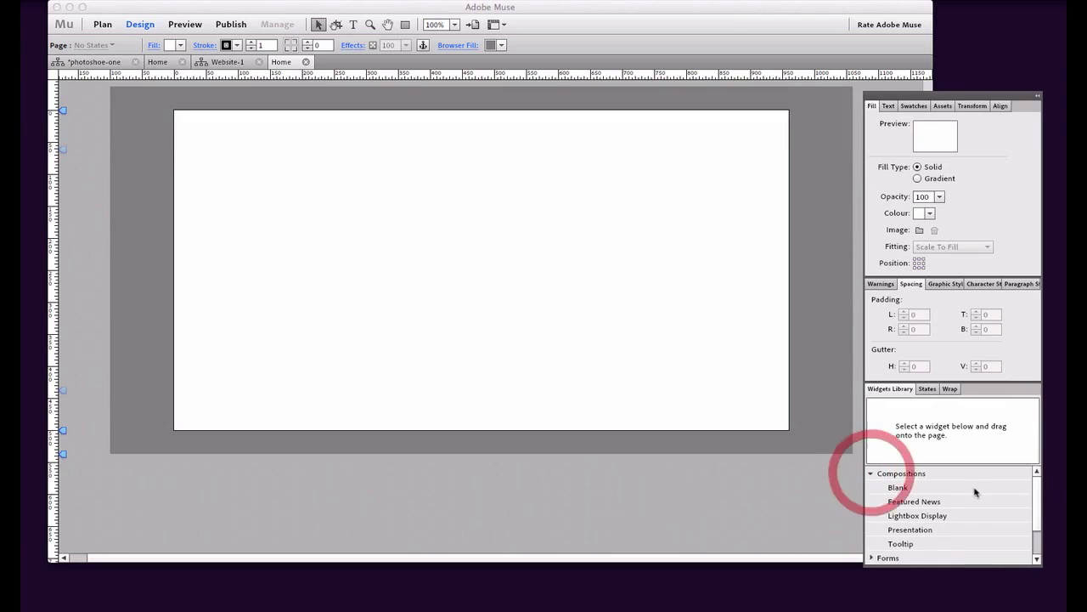
left_click(905, 545)
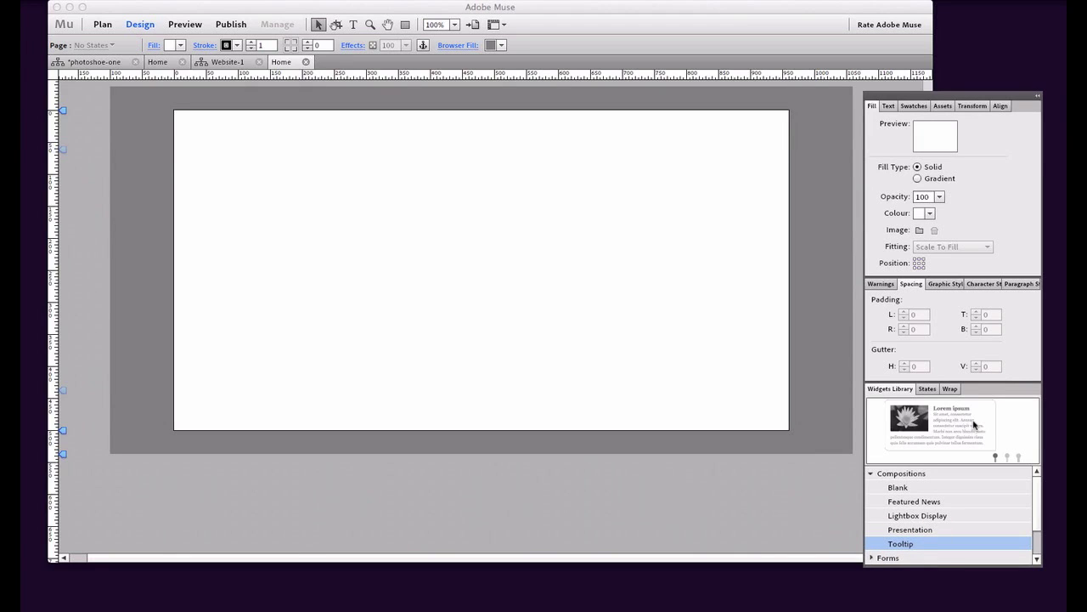
left_click_drag(975, 423, 371, 182)
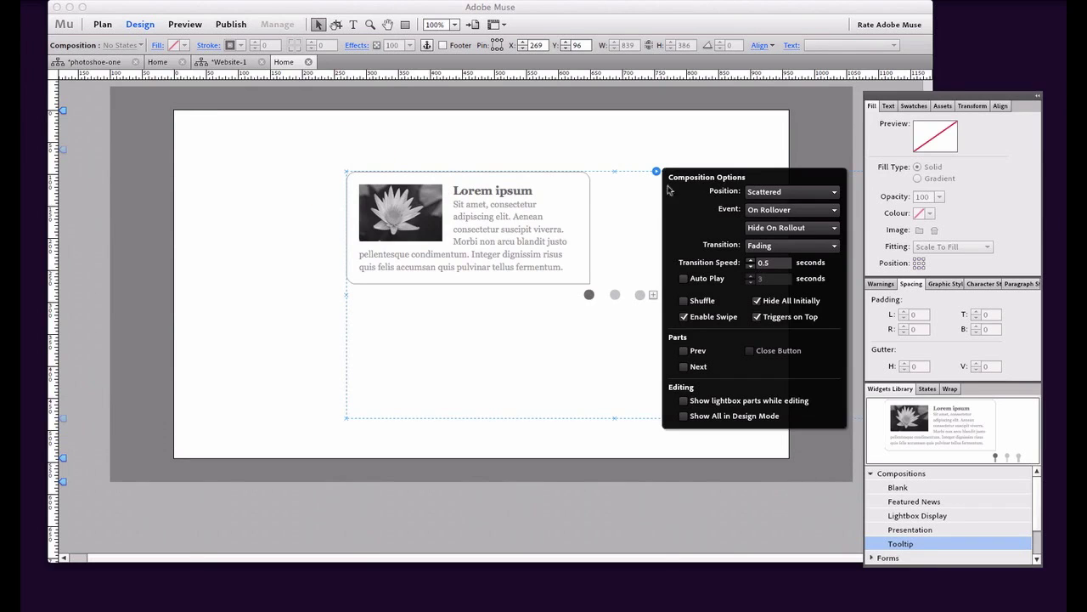
- Delete the third and second triggers of the Tooltip composition, leaving only the first trigger and its target
left_click(640, 294)
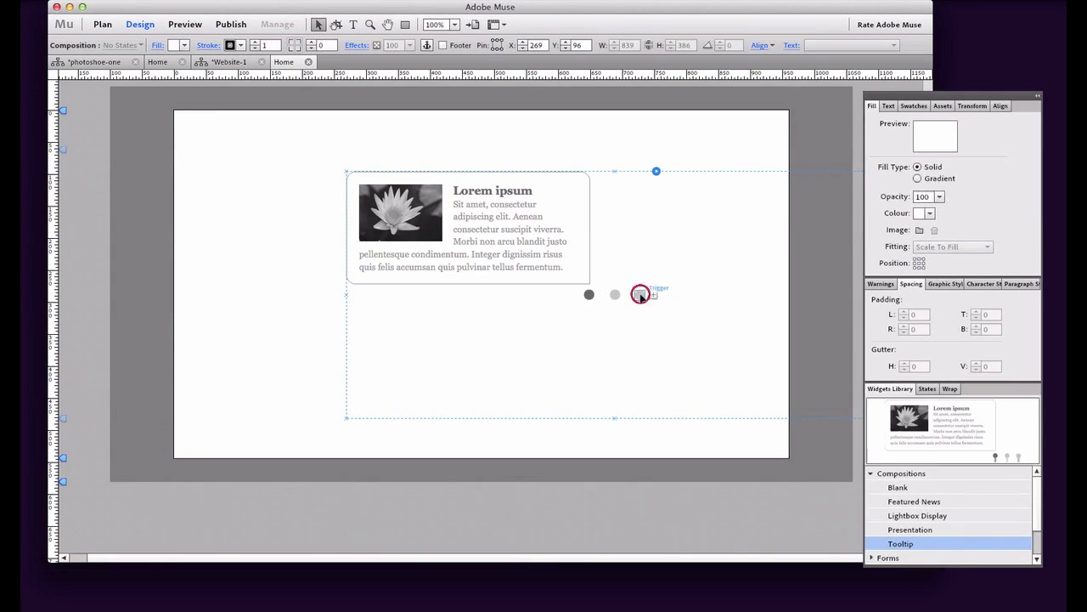
left_click(639, 295)
key("Delete")
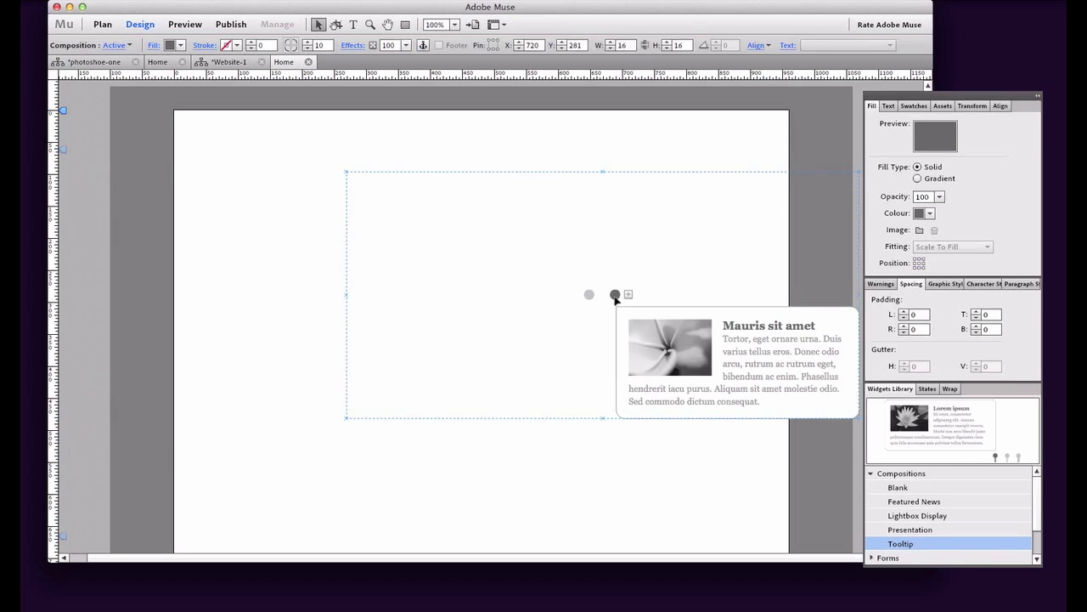
left_click(615, 295)
key("Delete")
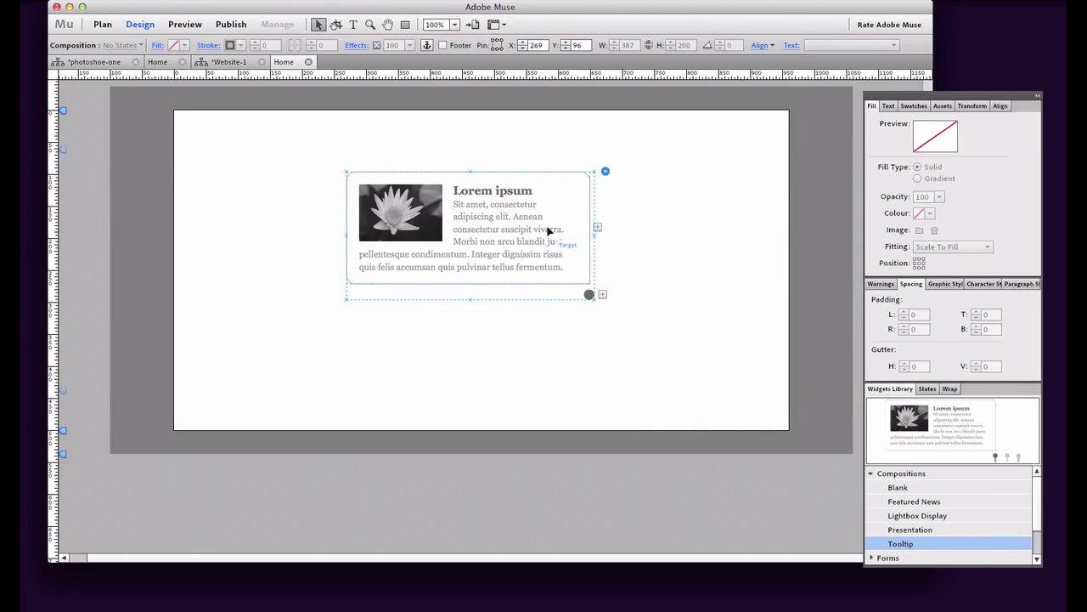
- Set the composition's position option to Stacked and move the whole widget to about X 267, Y 79
left_click(606, 173)
left_click(722, 192)
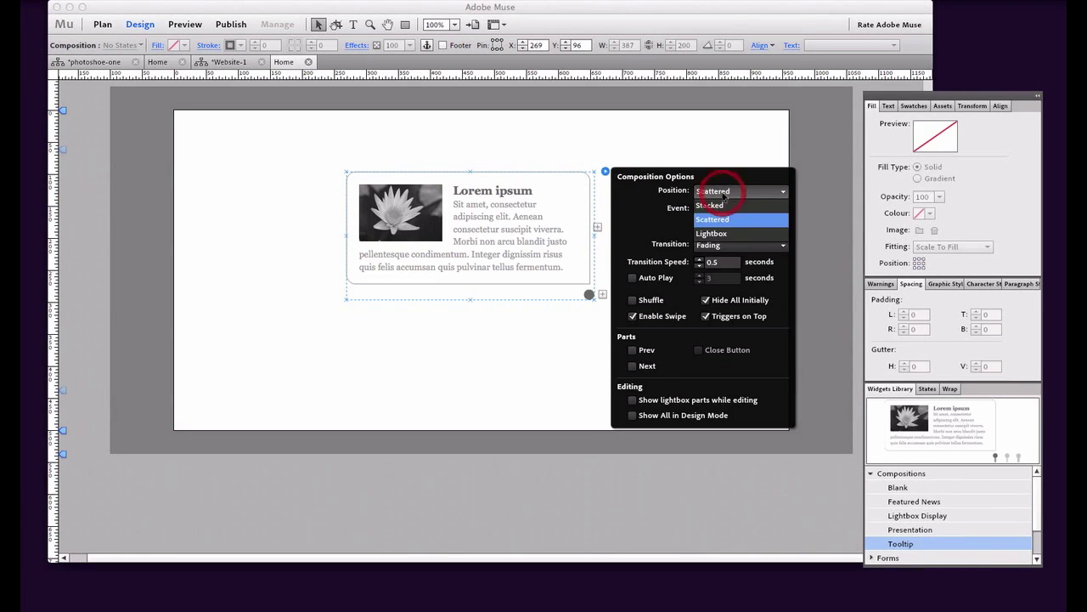
left_click(718, 205)
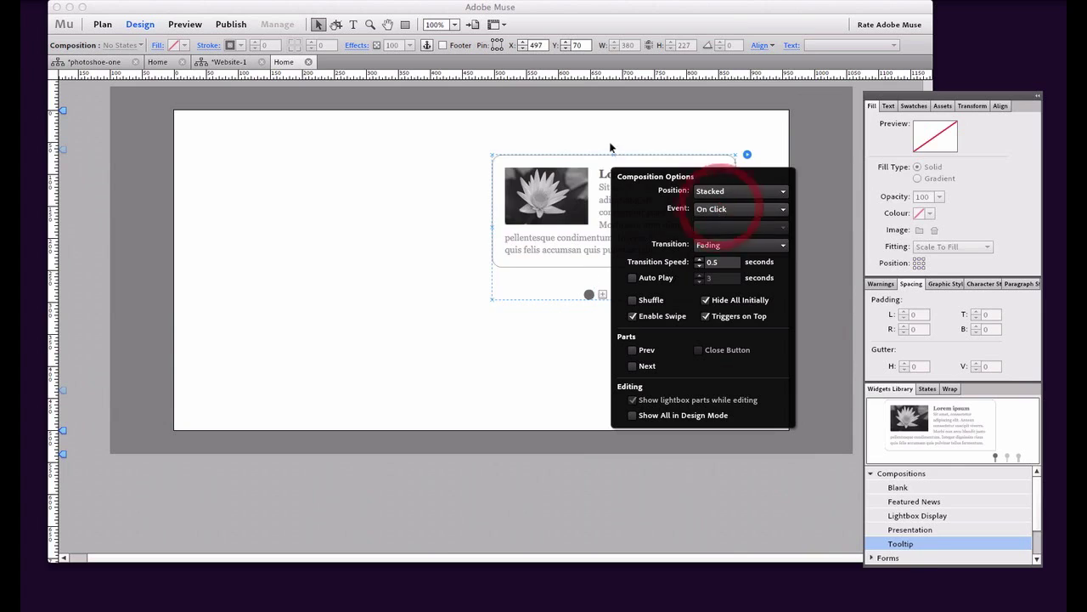
left_click(610, 140)
mouse_move(639, 209)
left_mouse_down()
mouse_move(453, 200)
mouse_move(496, 216)
left_mouse_up()
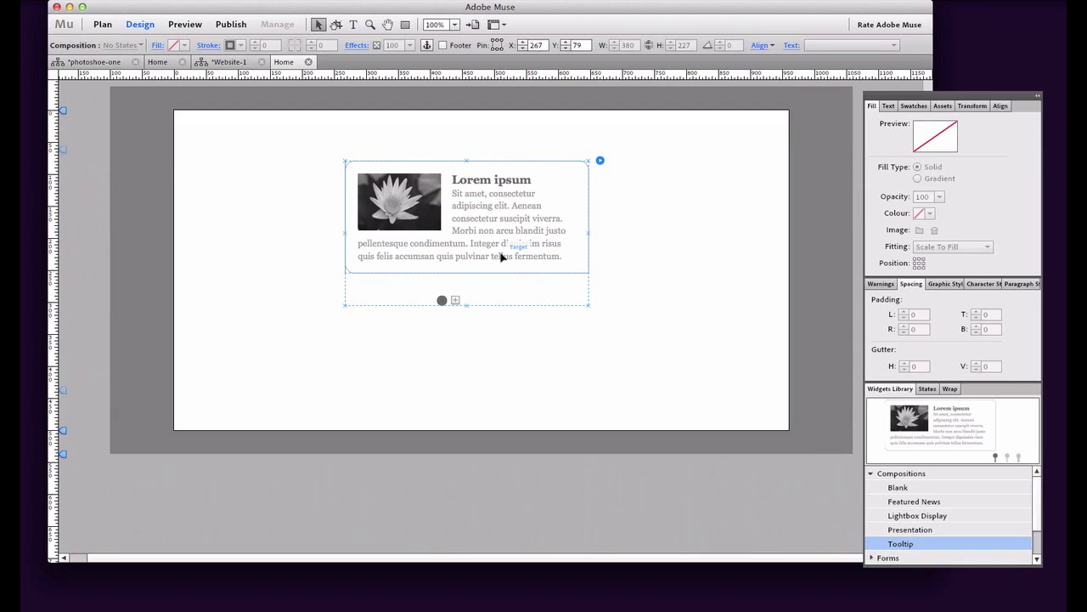
- Review the composition's transition choices and turn off Hide All Initially
left_click(601, 161)
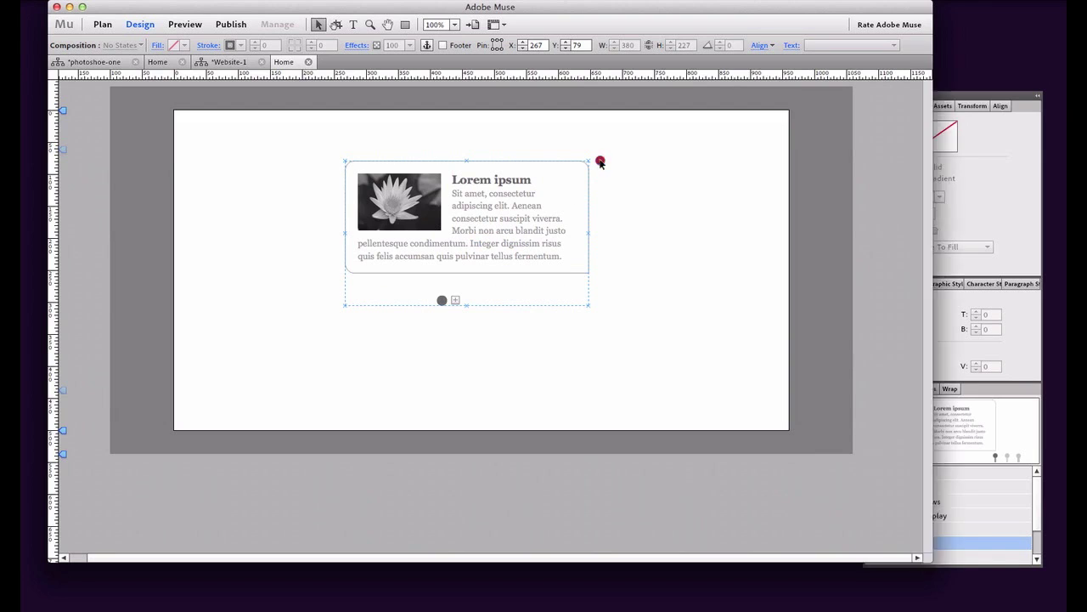
left_click(716, 234)
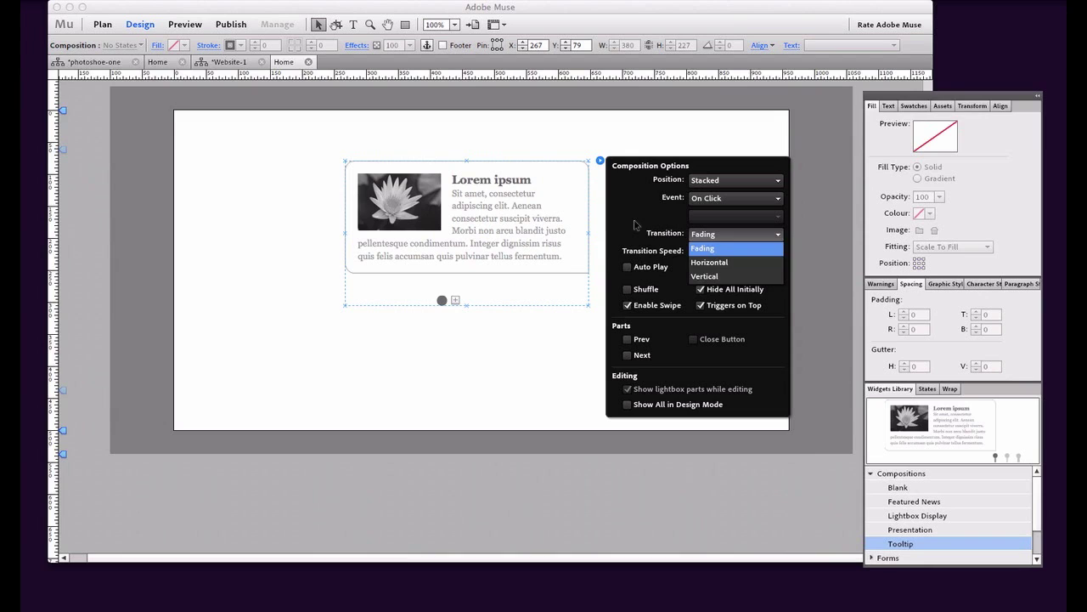
left_click(634, 221)
left_click(701, 290)
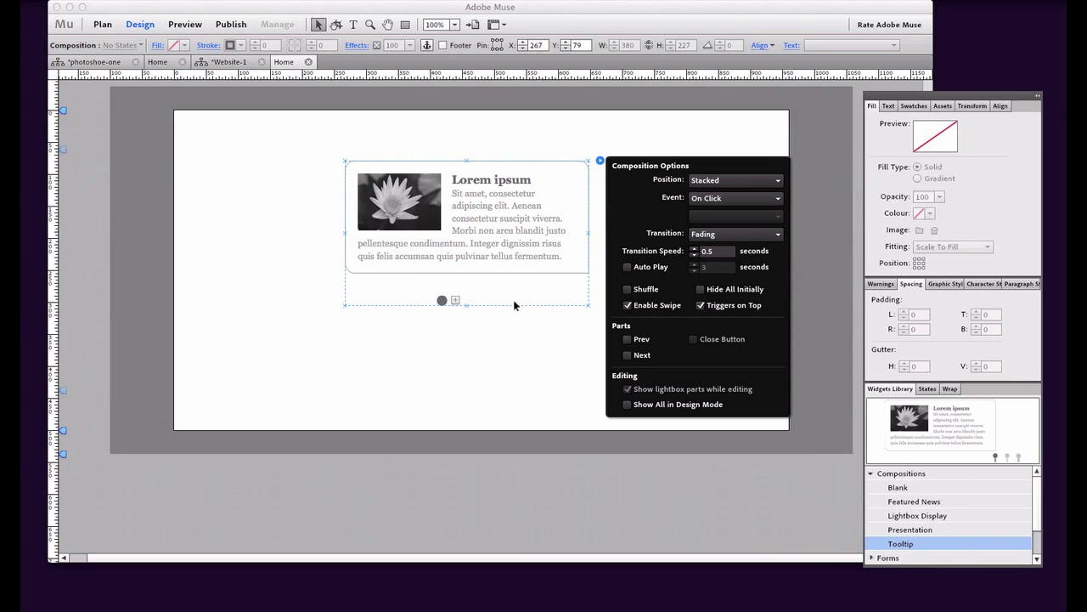
left_click(502, 335)
- Place the trigger beside the target's upper-left corner and reshape its Normal state into a square-cornered rectangle of about 149 × 37 px
left_click(442, 300)
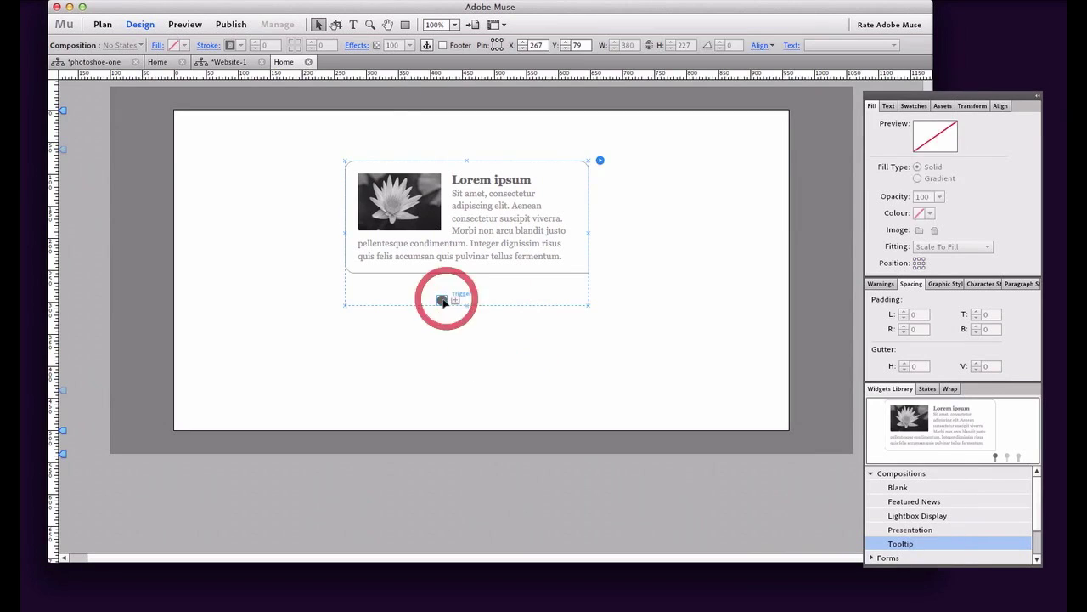
left_click_drag(443, 301, 331, 167)
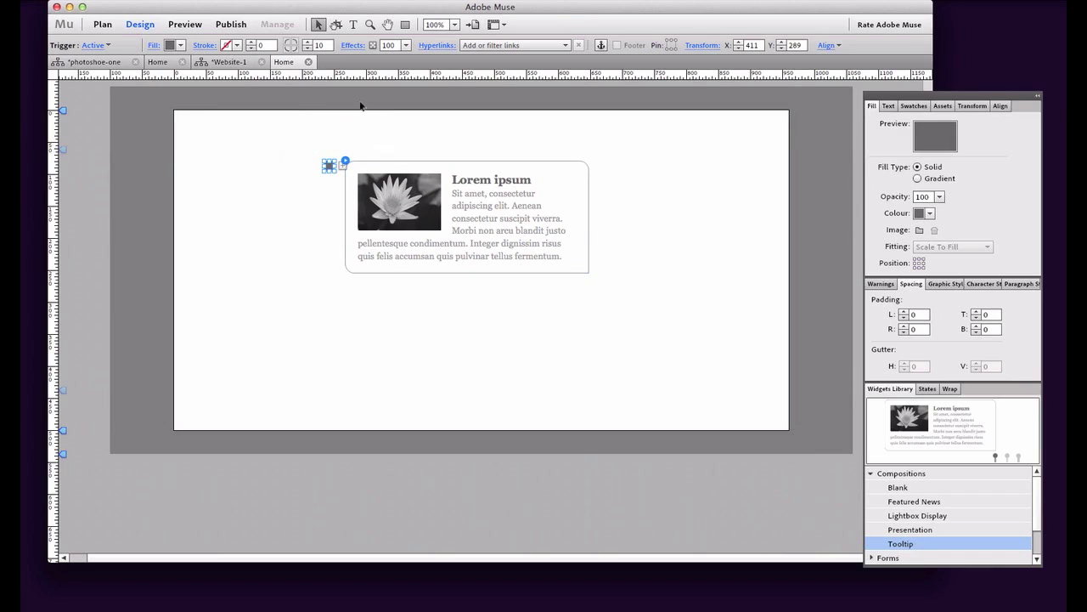
left_click(928, 387)
left_click(917, 408)
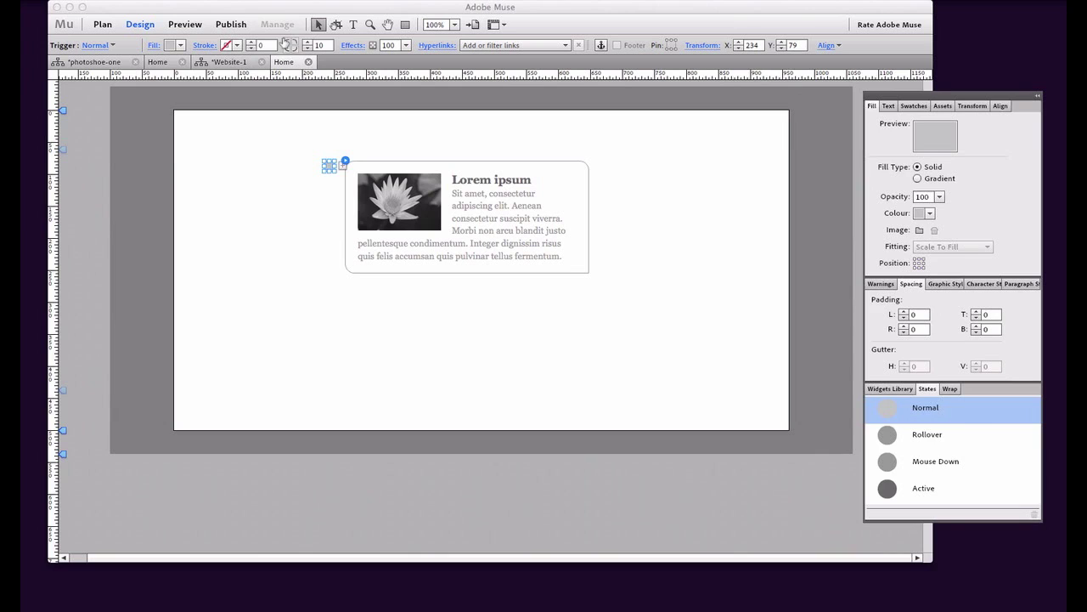
left_click(287, 43)
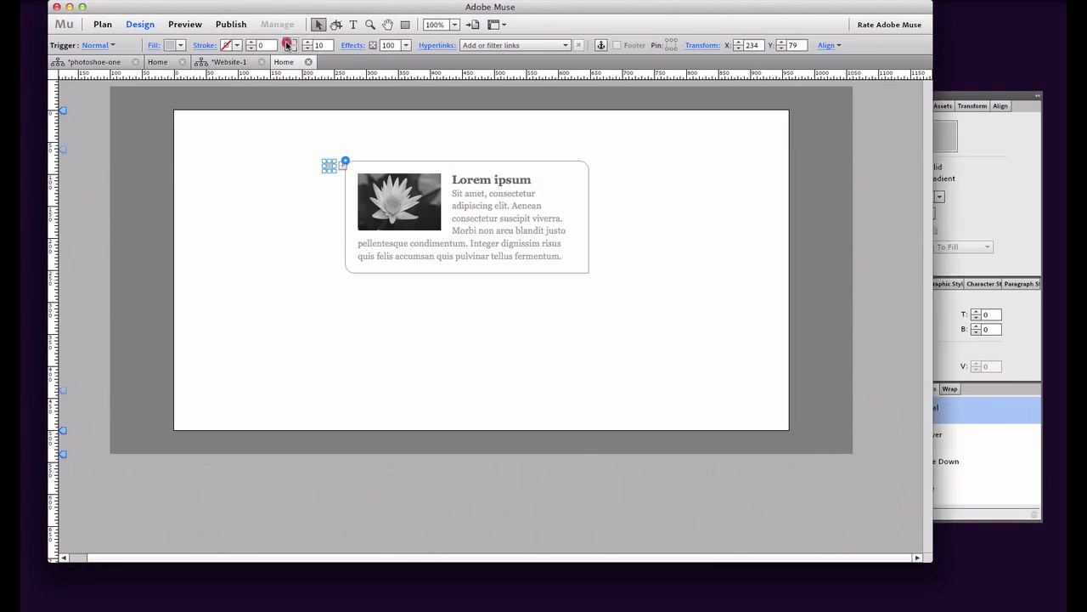
left_click_drag(323, 166, 285, 183)
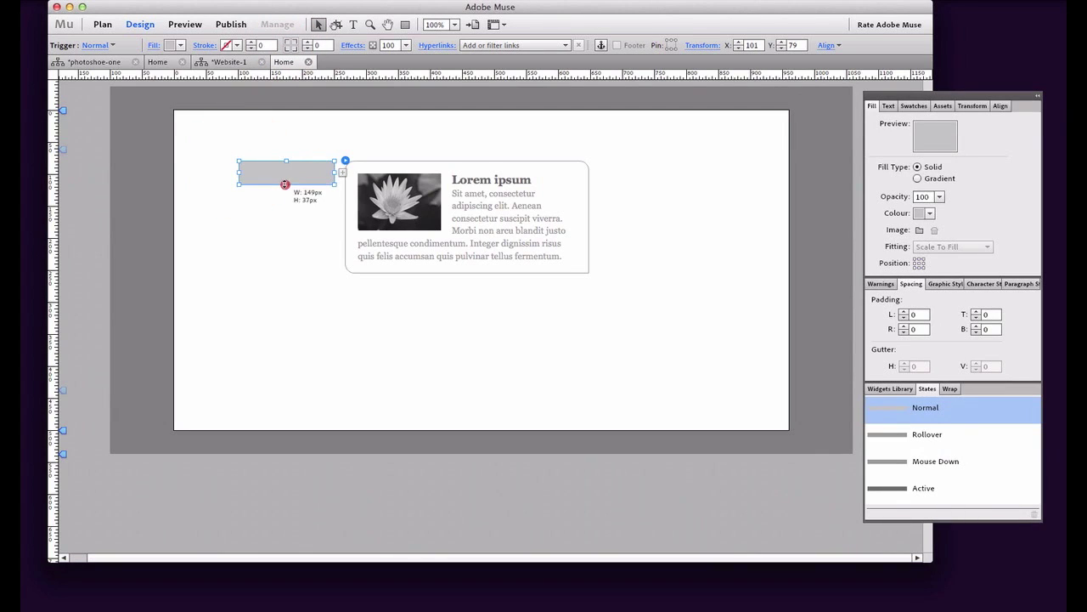
- Add three more triggers to the composition and stack them directly beneath the first one
left_click(343, 171)
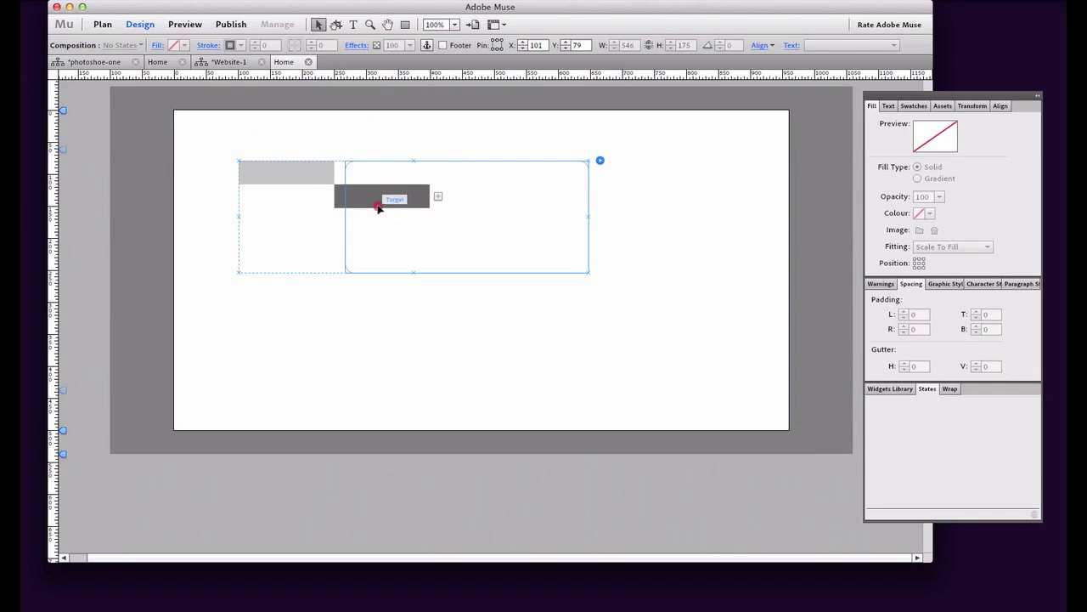
left_click(391, 200)
left_click_drag(391, 201, 299, 204)
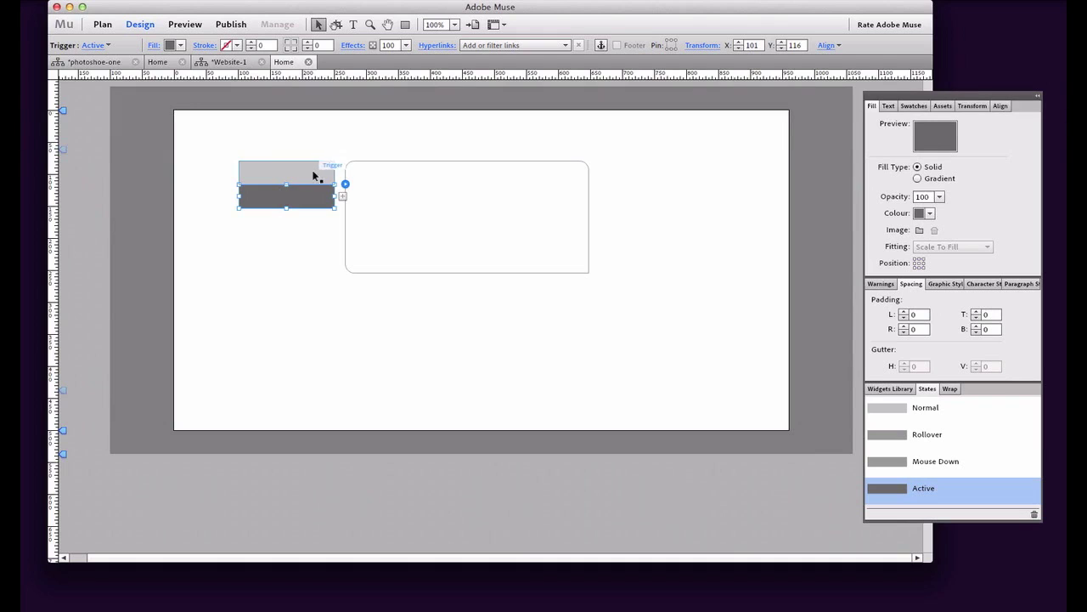
left_click(341, 197)
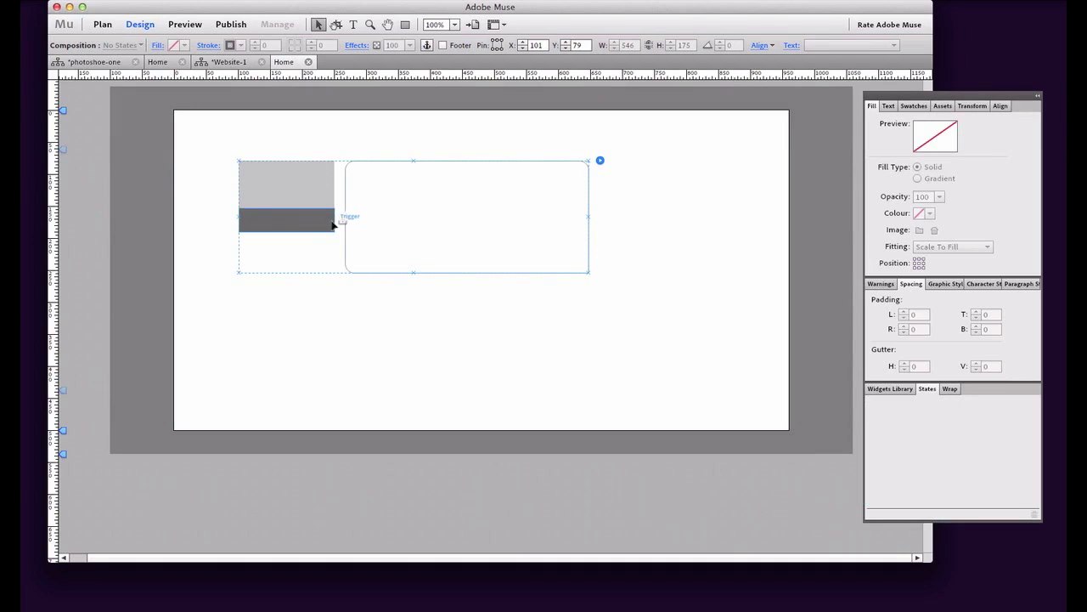
left_click(340, 219)
left_click(316, 174)
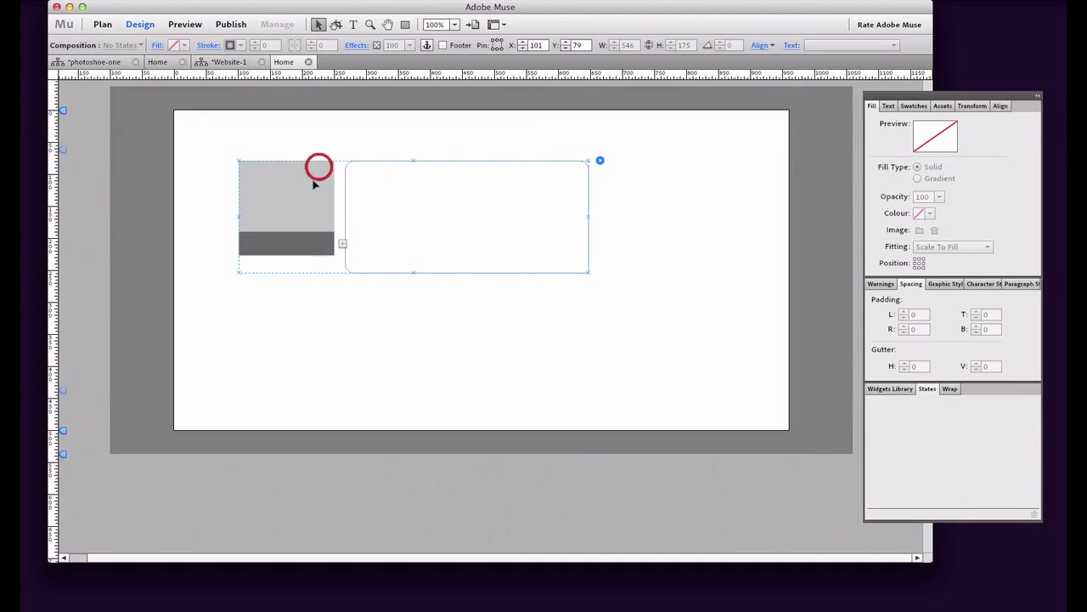
left_click_drag(314, 185, 305, 247)
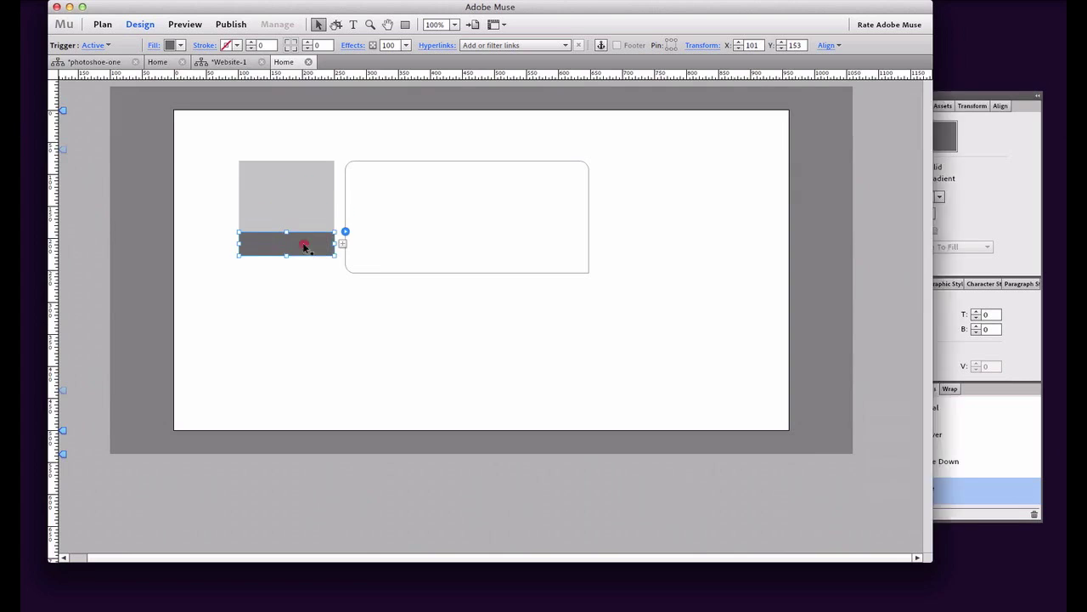
- Draw a small rectangle inside the third trigger near its left end, at about X 113, Y 164
left_click_drag(306, 165, 294, 219)
left_click(405, 24)
mouse_move(247, 215)
left_mouse_down()
mouse_move(262, 228)
mouse_move(252, 222)
left_mouse_up()
left_click(316, 25)
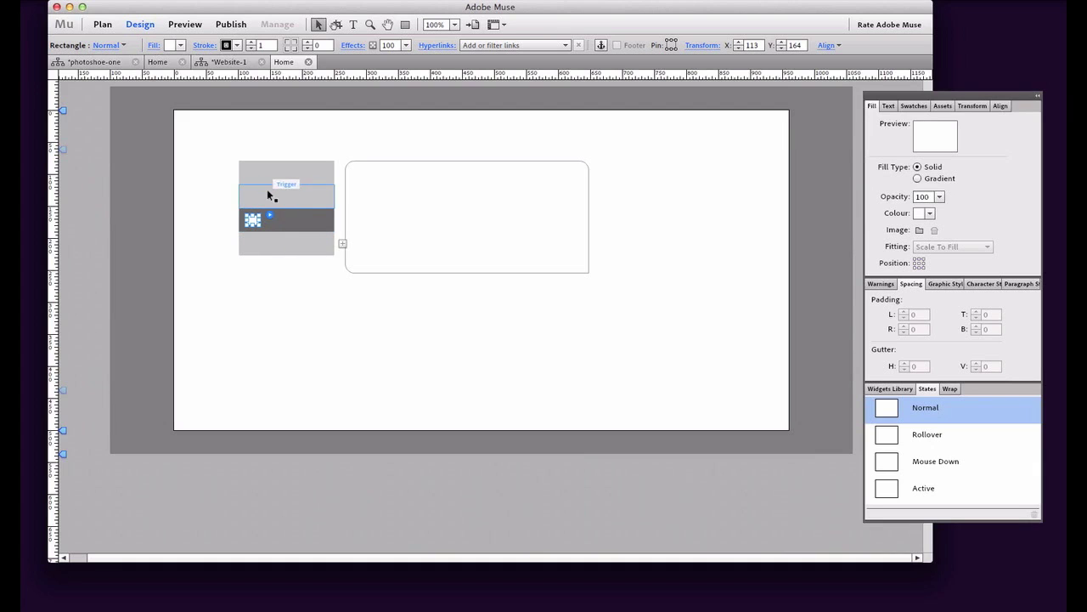
- Switch between the first and third triggers, and inspect the small rectangle's Rollover and Active states
left_click_drag(294, 209, 293, 186)
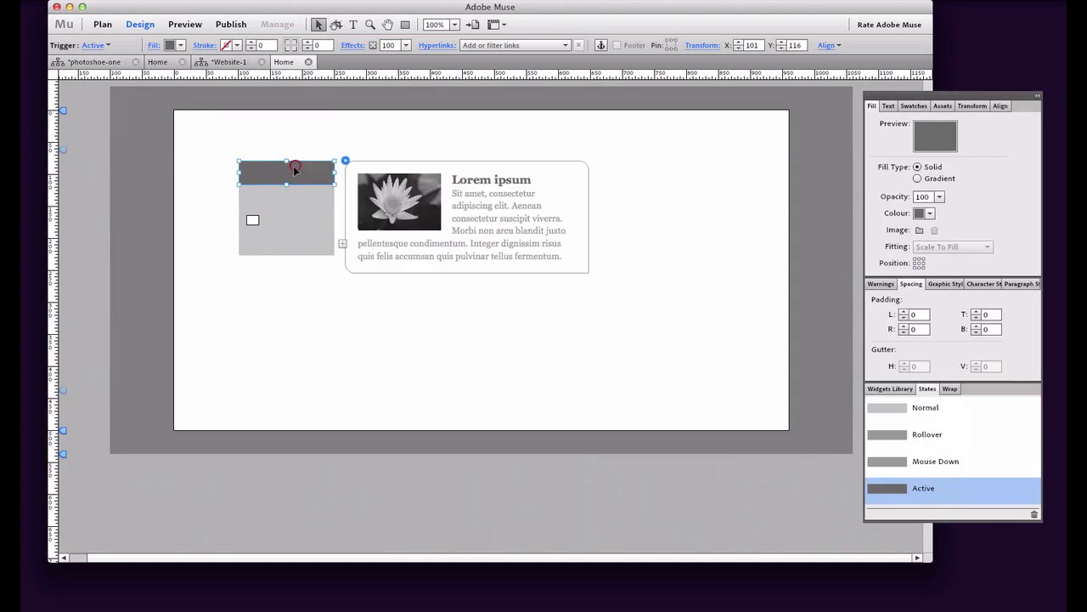
left_click_drag(291, 174, 286, 213)
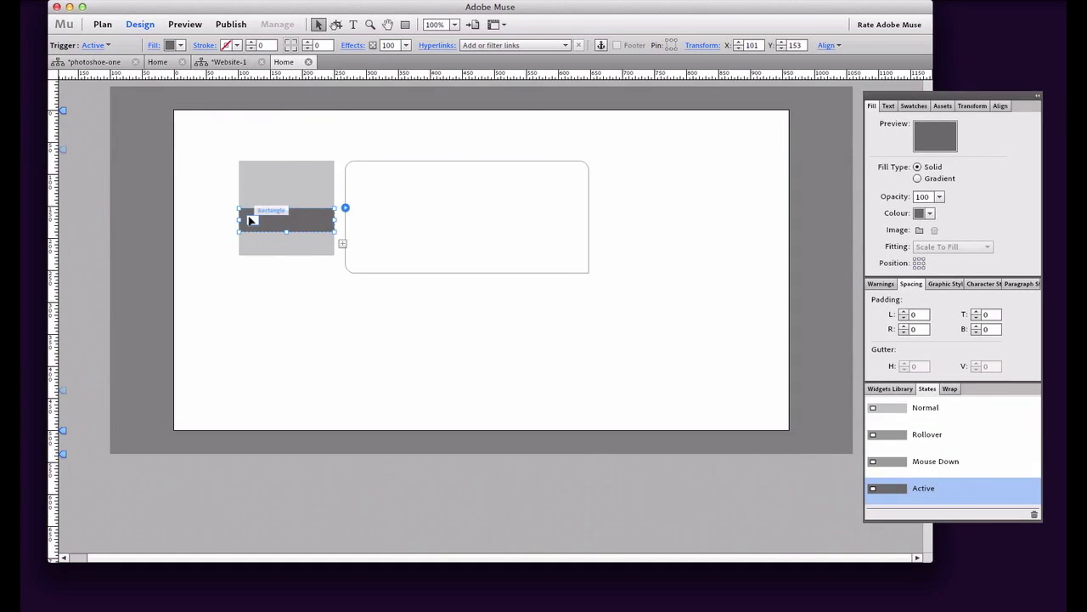
left_click(252, 220)
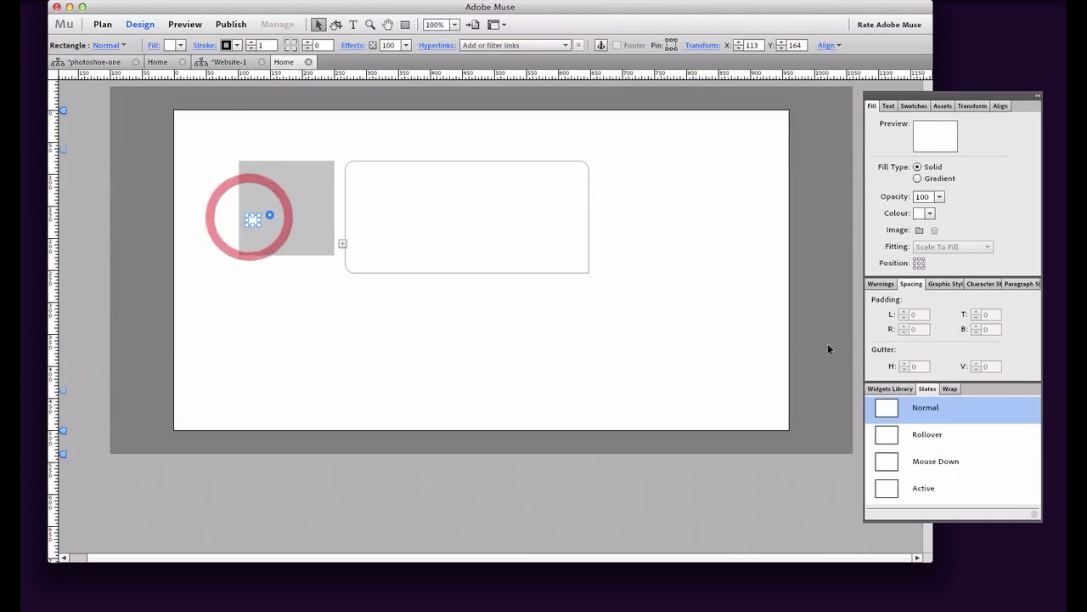
left_click(942, 437)
left_click(918, 490)
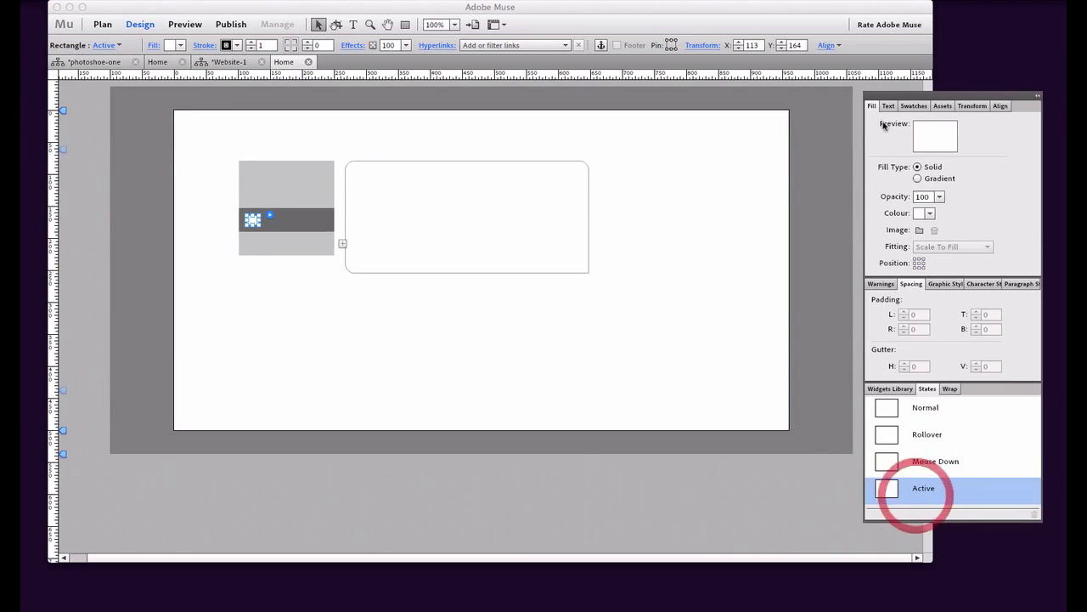
- Fill the small rectangle's Active state with red (R 255, G 0, B 0) and switch between the triggers to compare their states
left_click(925, 215)
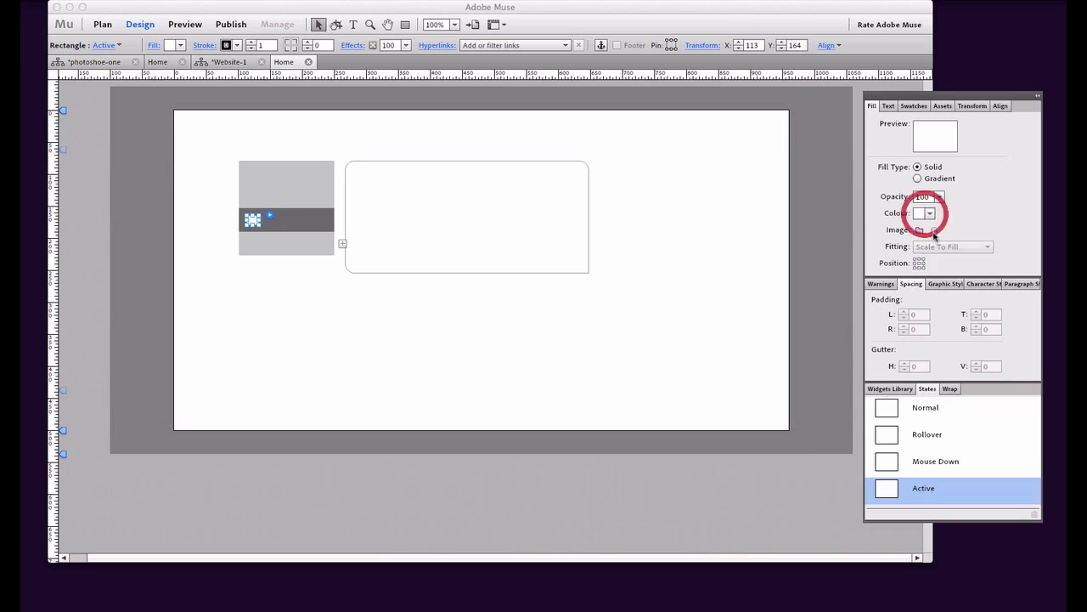
left_click(968, 256)
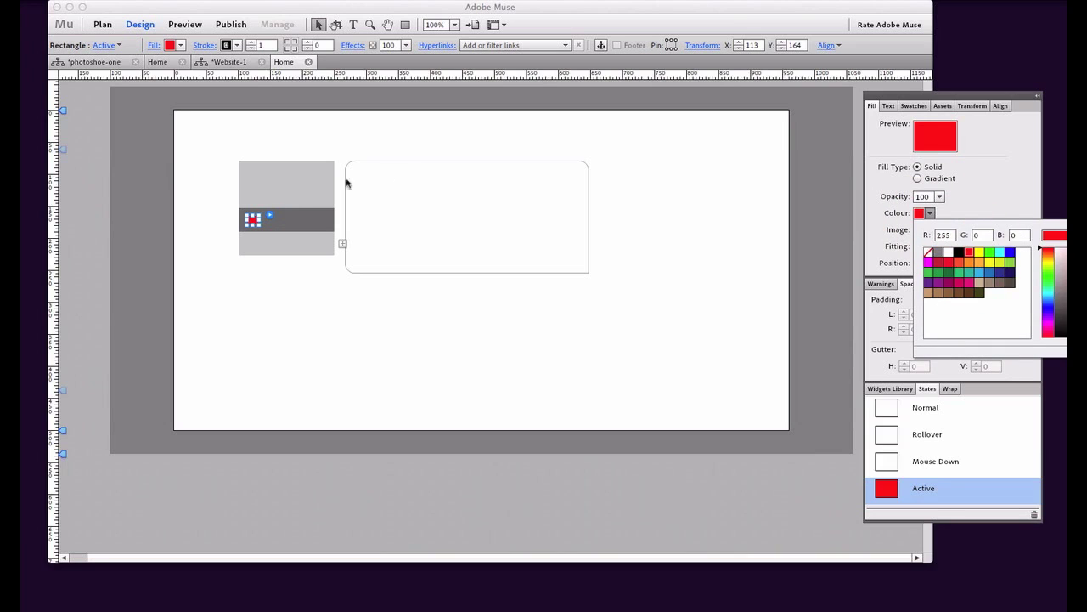
left_click(297, 187)
left_click(291, 172)
left_click_drag(287, 196, 308, 222)
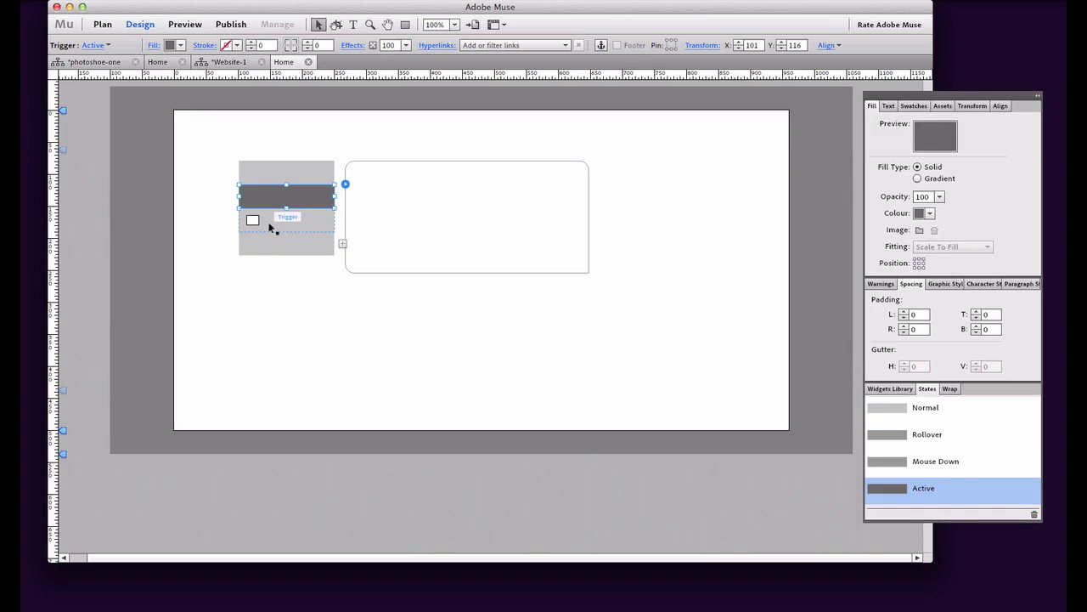
left_click(270, 223)
left_click_drag(284, 199, 297, 176)
left_click(291, 194)
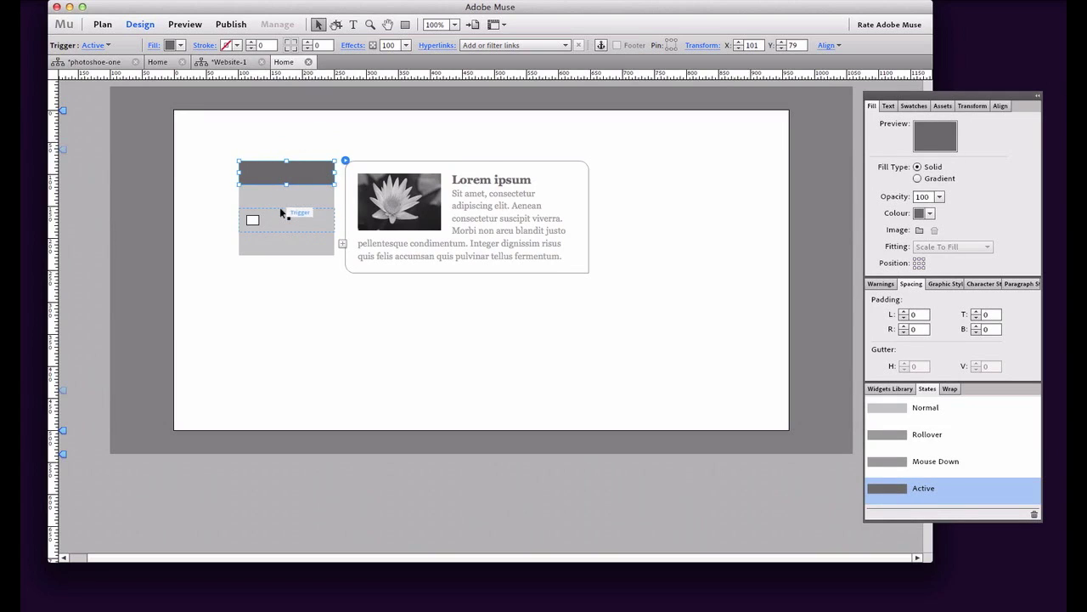
- Move the four triggers out of the column into a horizontal row directly beneath the target
left_click_drag(280, 207, 544, 293)
left_click_drag(309, 226, 467, 299)
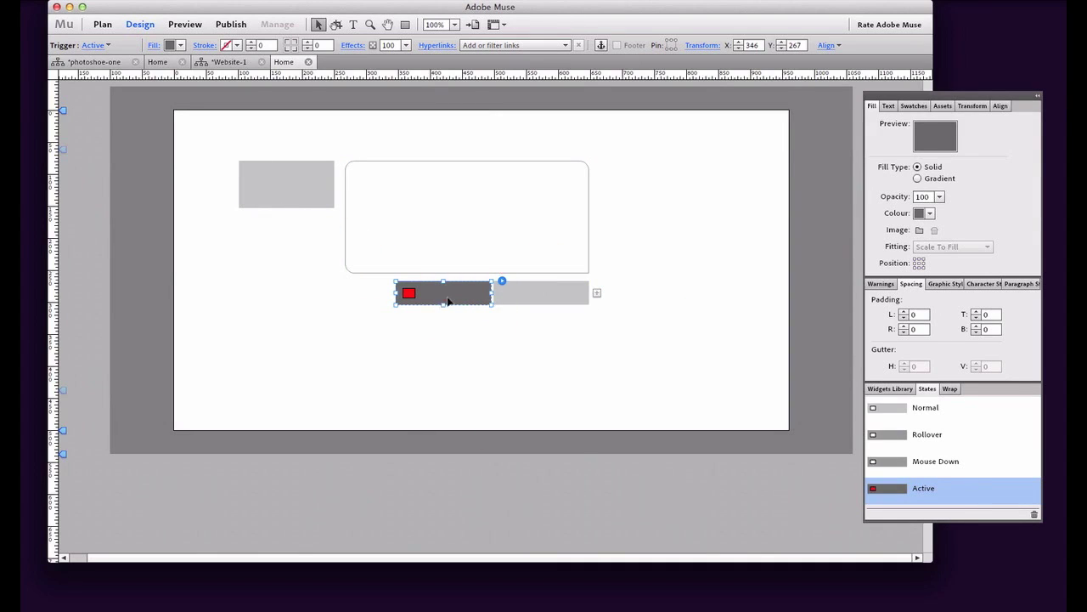
left_click(450, 299)
left_click_drag(263, 189, 328, 287)
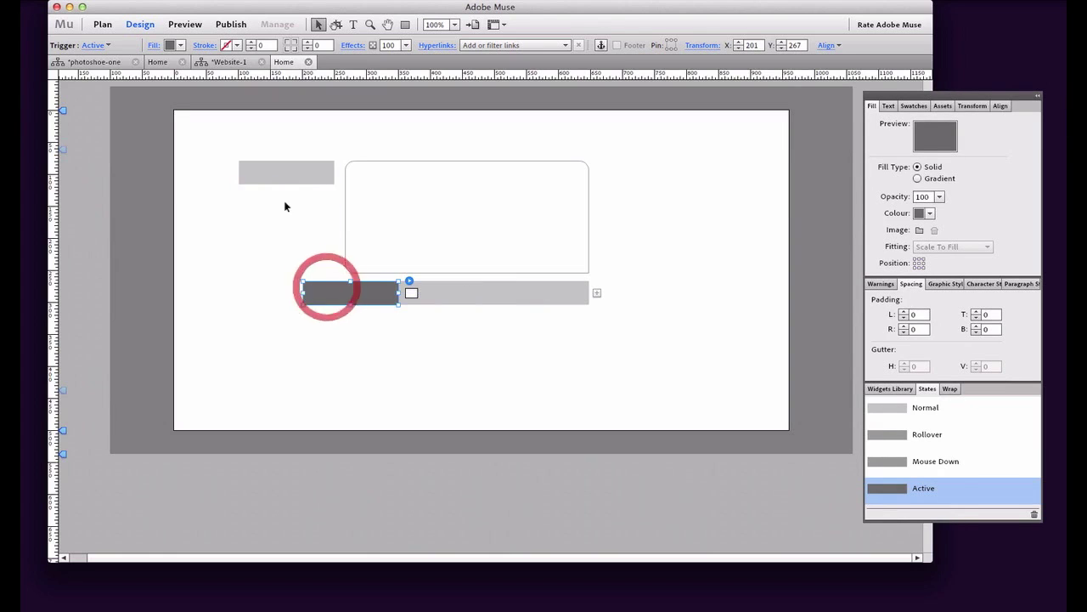
left_click_drag(296, 175, 256, 298)
- Narrow the triggers, pack them side by side in the row, and align the target's left edge with the first one
left_click_drag(355, 297, 536, 292)
left_click(364, 307)
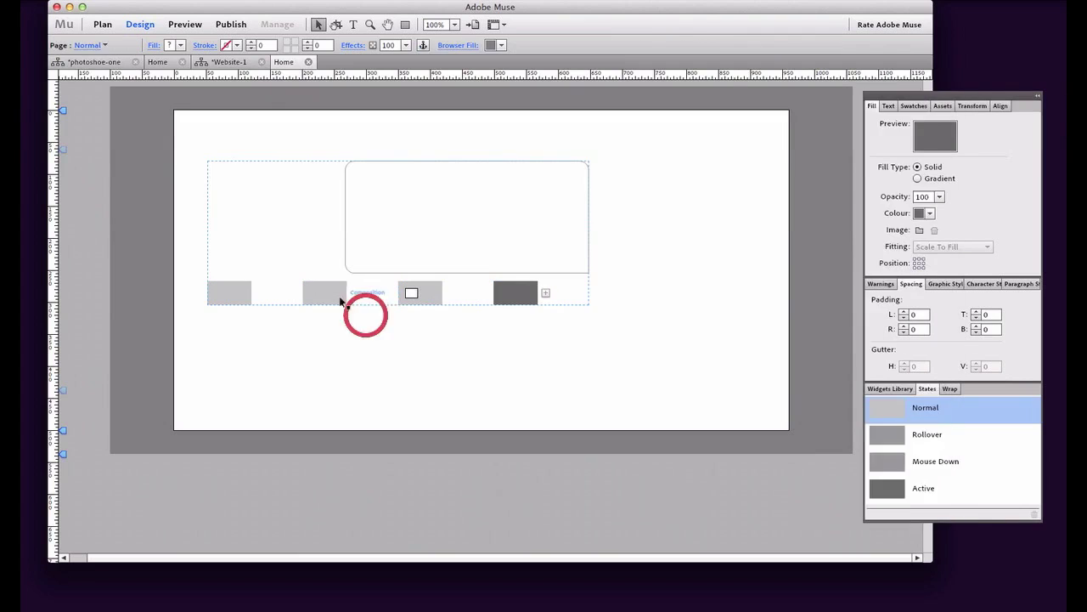
left_click_drag(328, 294, 374, 290)
left_click_drag(238, 295, 459, 294)
mouse_move(461, 199)
left_mouse_down()
mouse_move(444, 214)
mouse_move(468, 213)
left_mouse_up()
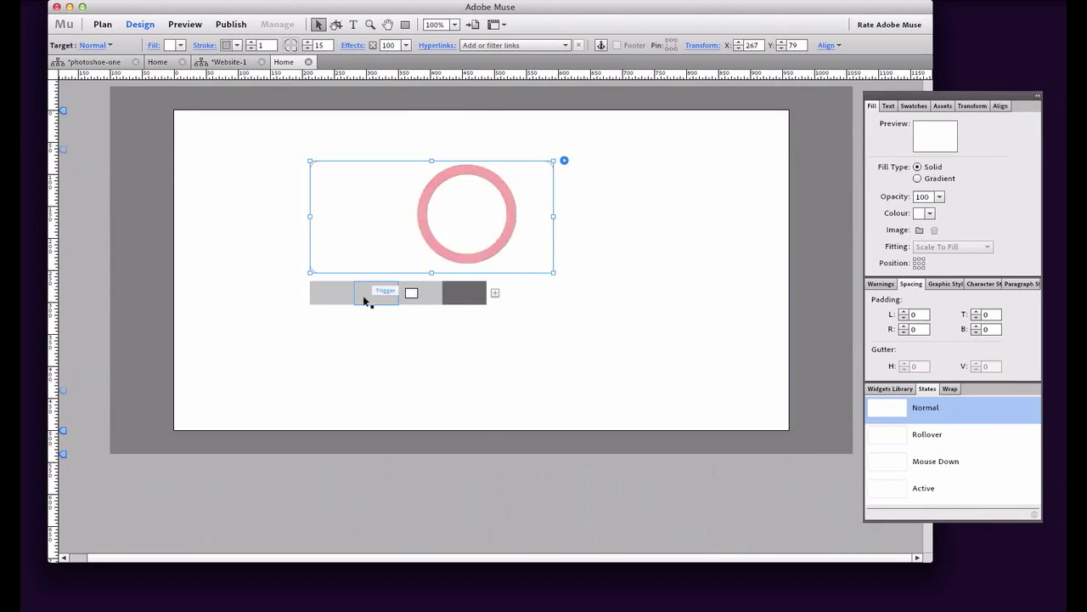
left_click(360, 296)
left_click(335, 294)
left_click_drag(372, 295, 464, 294)
left_click(437, 337)
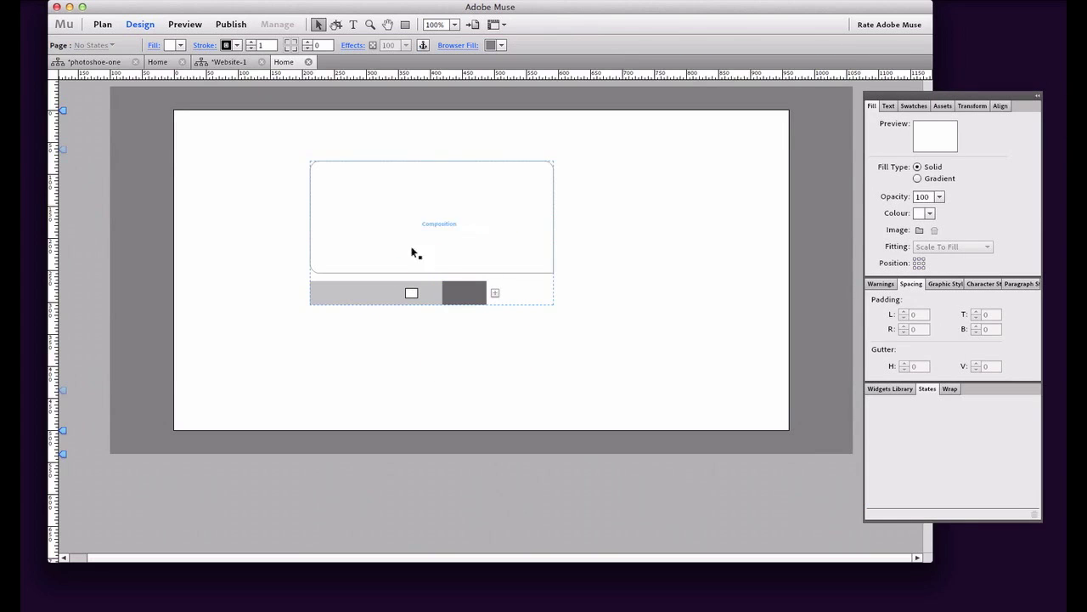
- Close the practice Home page and the Website-1 site
left_click(305, 63)
left_click(262, 62)
left_click(410, 279)
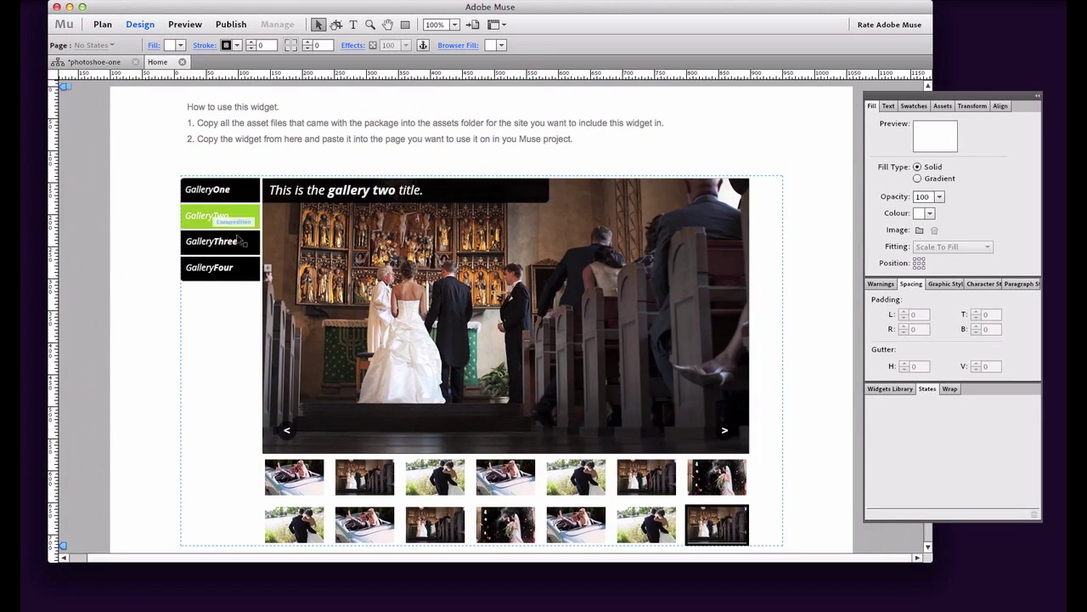
- Select the Gallery Two target in the finished widget and examine its Composition Options
scroll(738, 272, "down", 2)
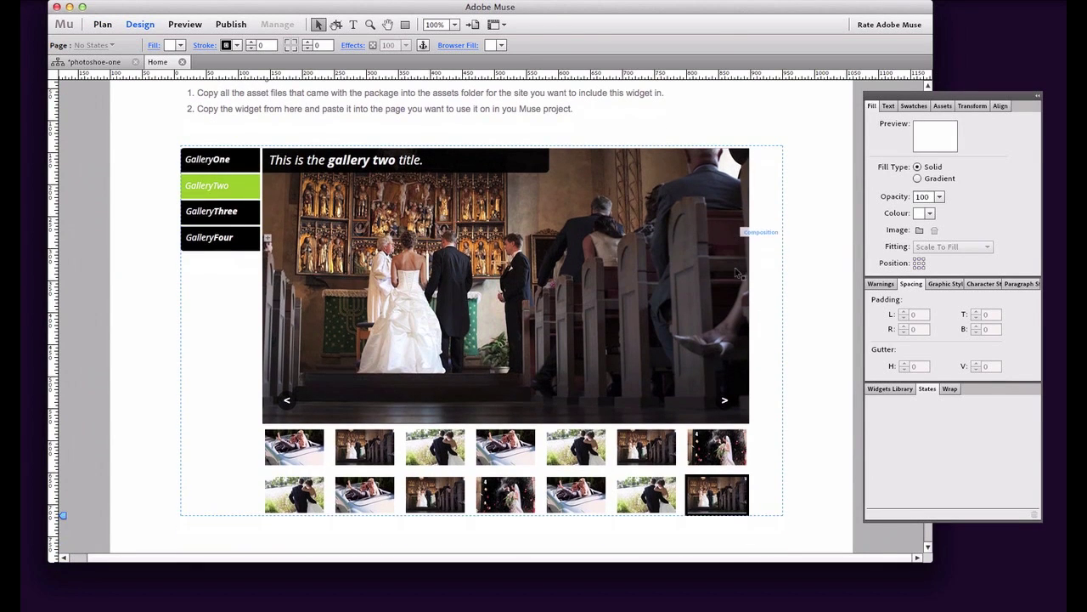
left_click(586, 289)
left_click(536, 265)
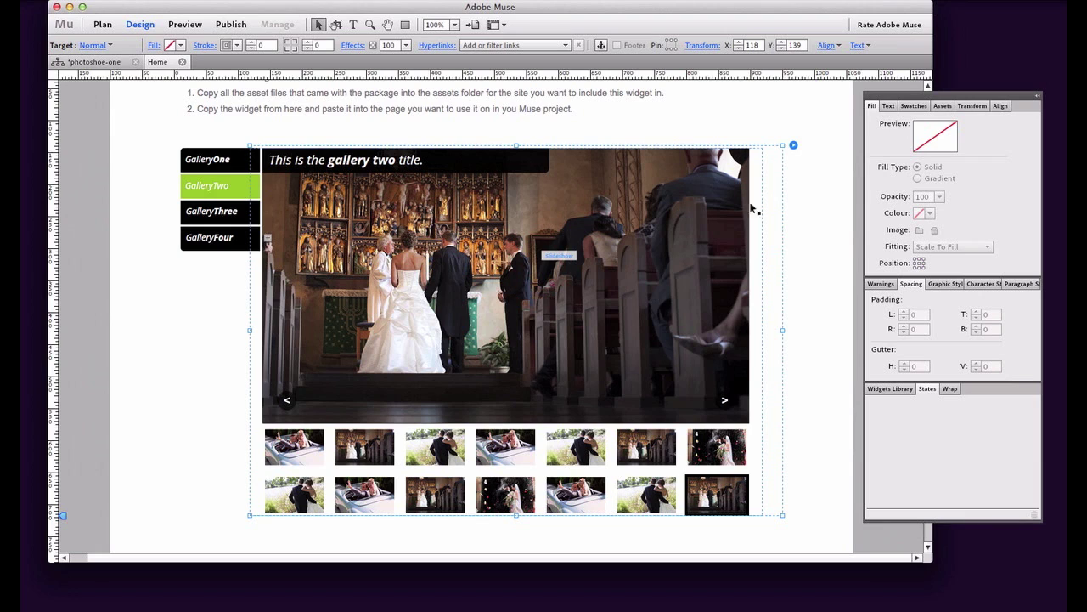
left_click(792, 147)
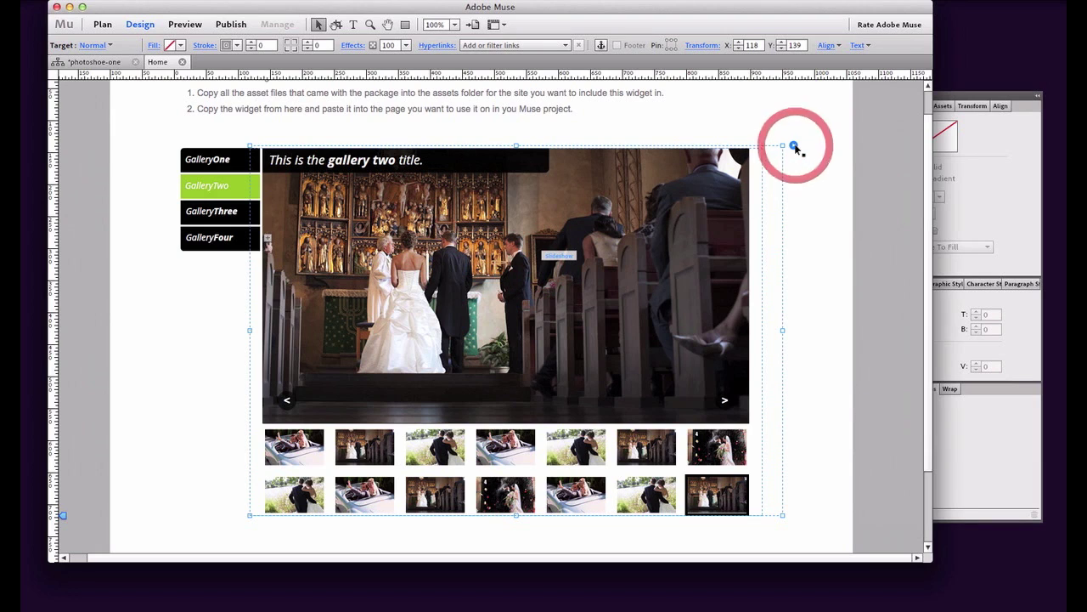
left_click(705, 159)
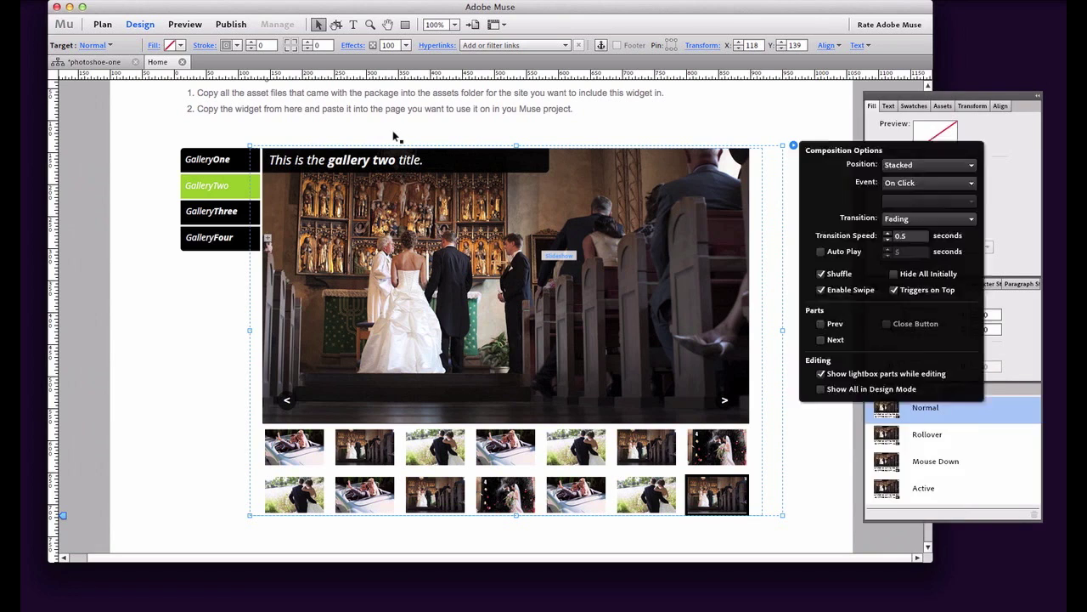
- Select Gallery Two's hero image and examine its Slideshow Options, including the New Hero fitting choices
left_click(518, 243)
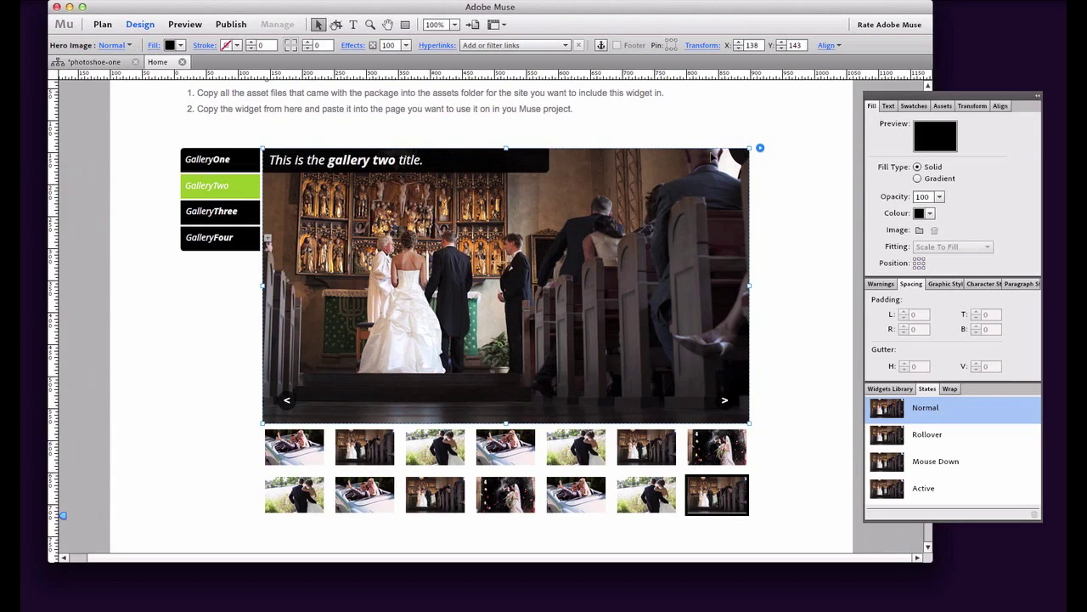
left_click(761, 150)
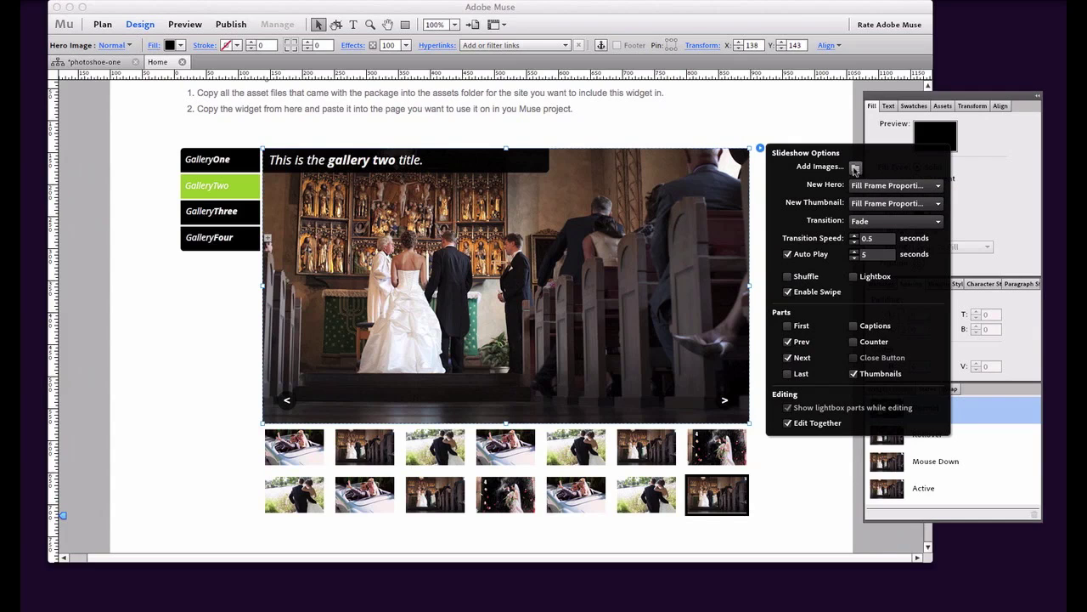
left_click(925, 205)
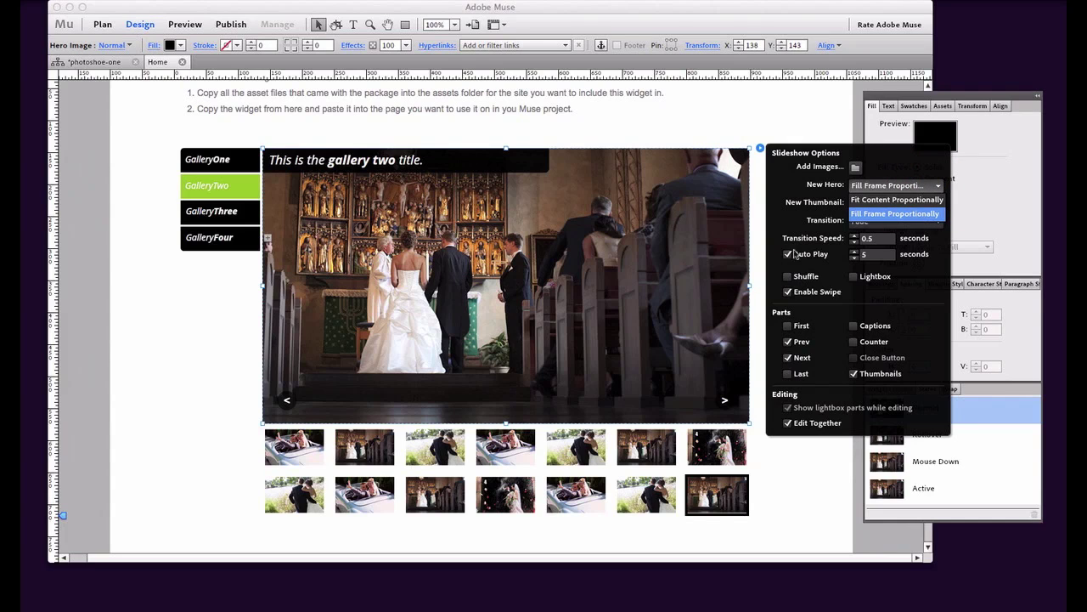
left_click(771, 208)
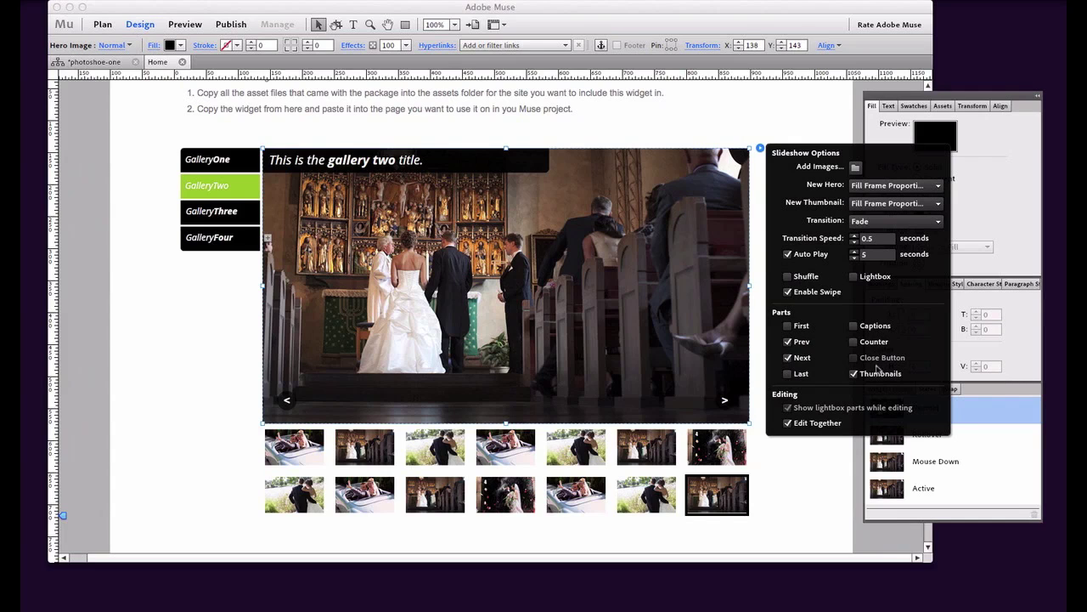
- Inspect the slideshow's Previous and Next buttons and the black rectangle behind the gallery two title
left_click(288, 401)
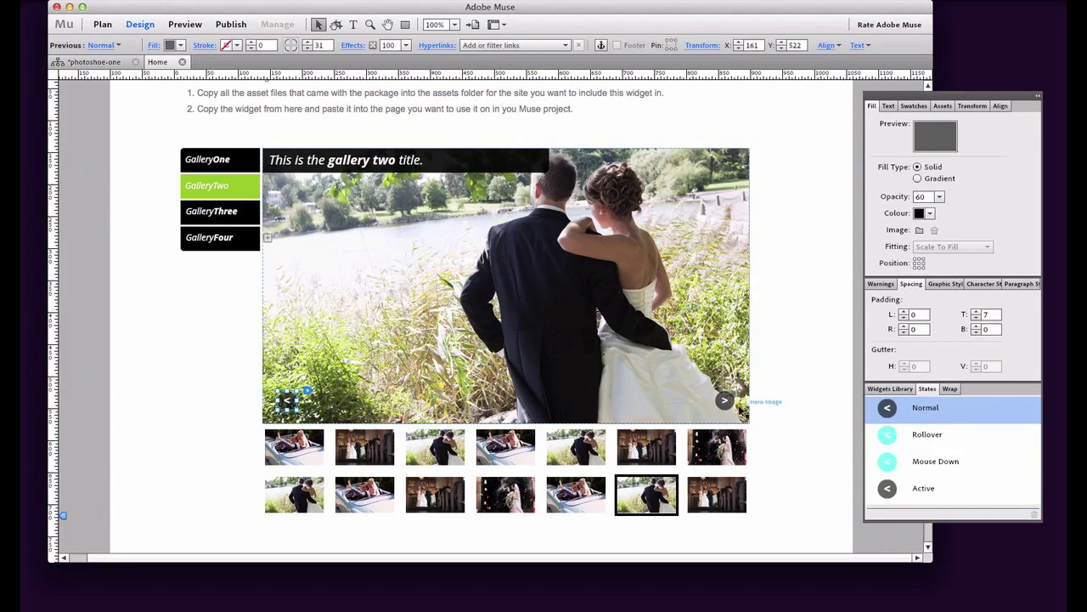
left_click(727, 399)
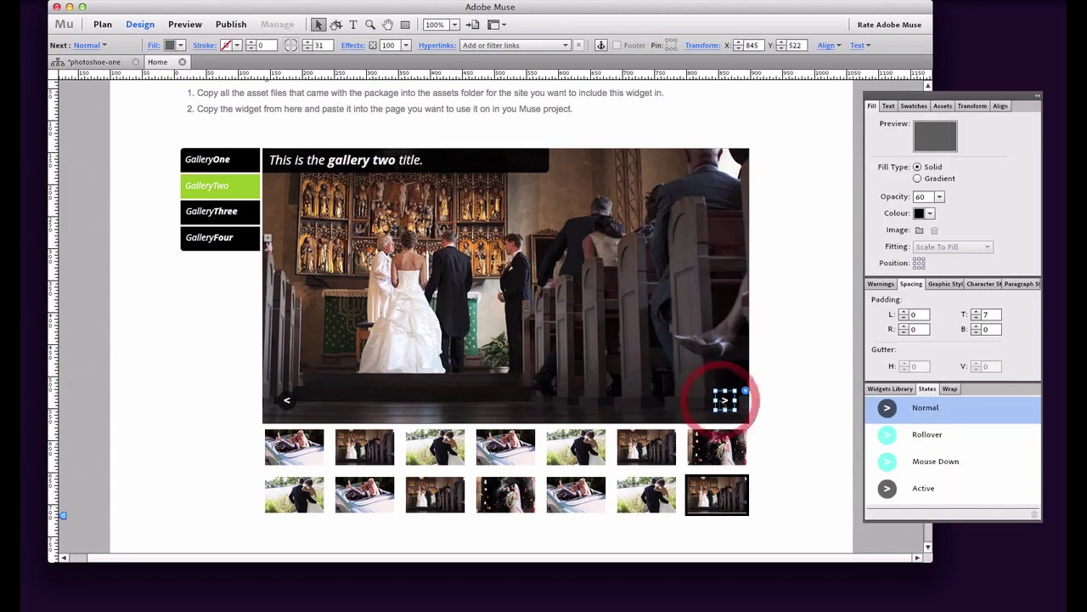
left_click(473, 173)
left_click(472, 175)
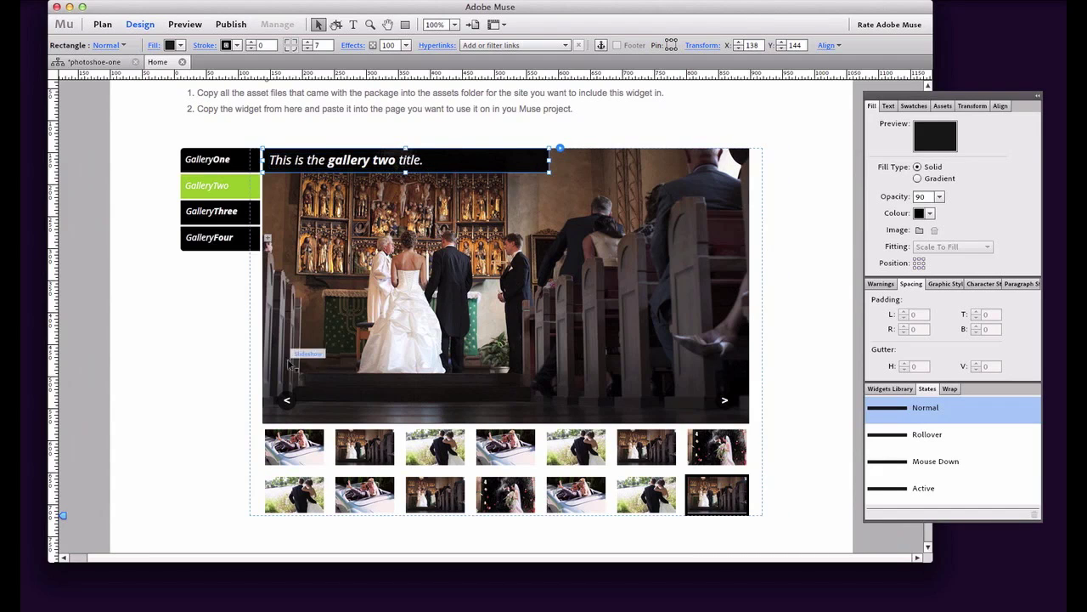
- Switch to Gallery Three and back to Gallery Two, examining each gallery's target, title and thumbnails
left_click(240, 219)
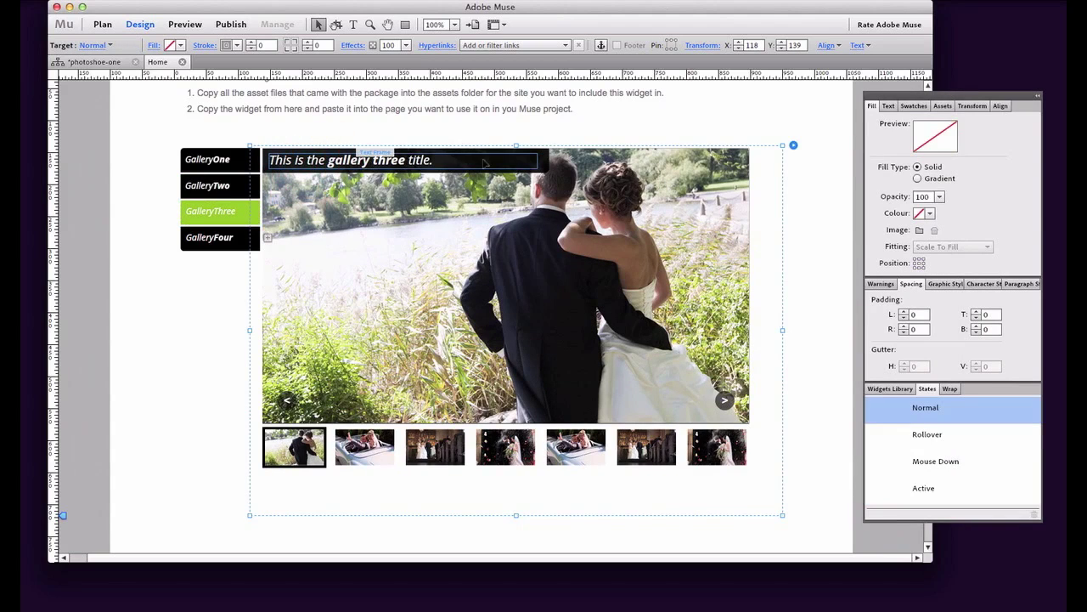
left_click(544, 171)
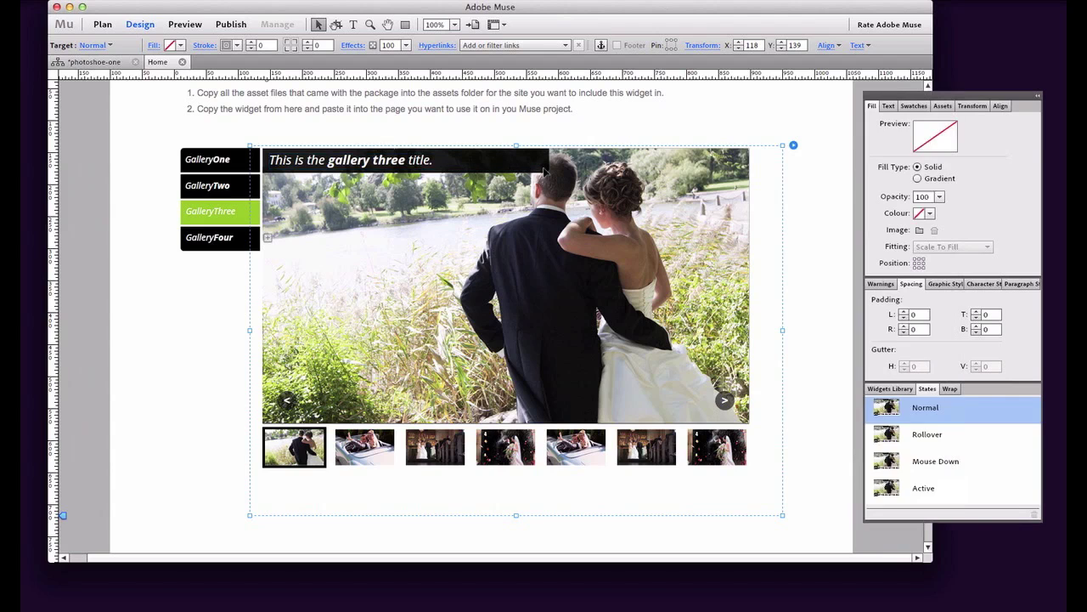
left_click(247, 183)
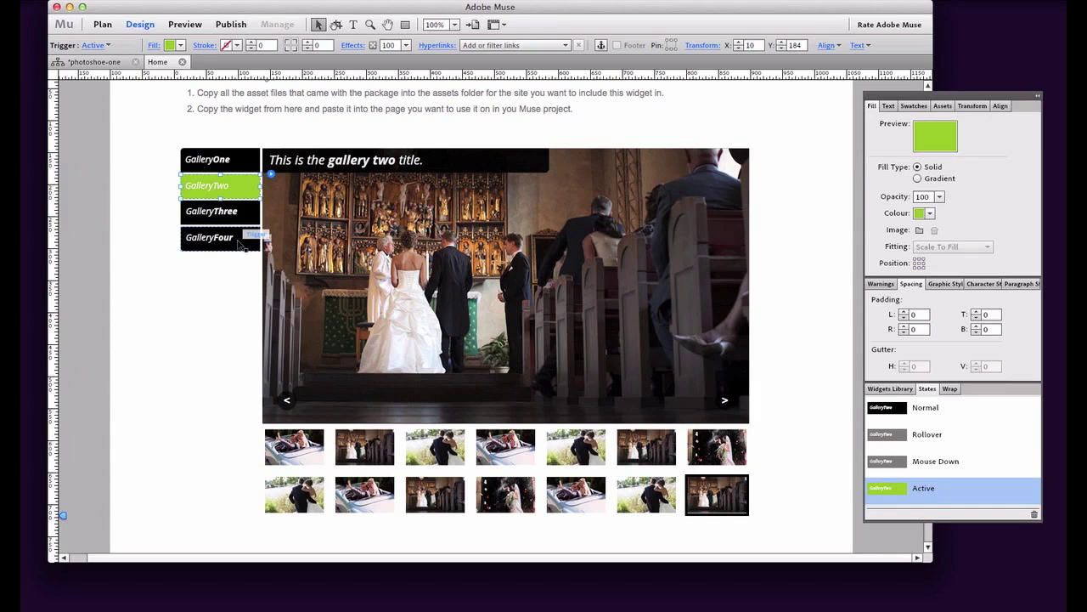
left_click(551, 163)
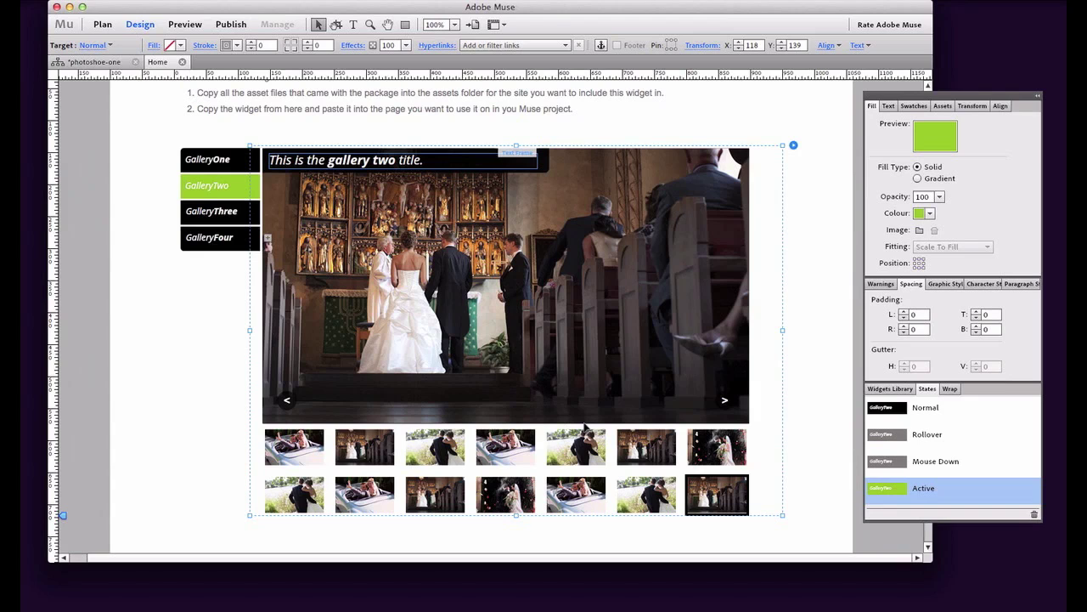
left_click(585, 427)
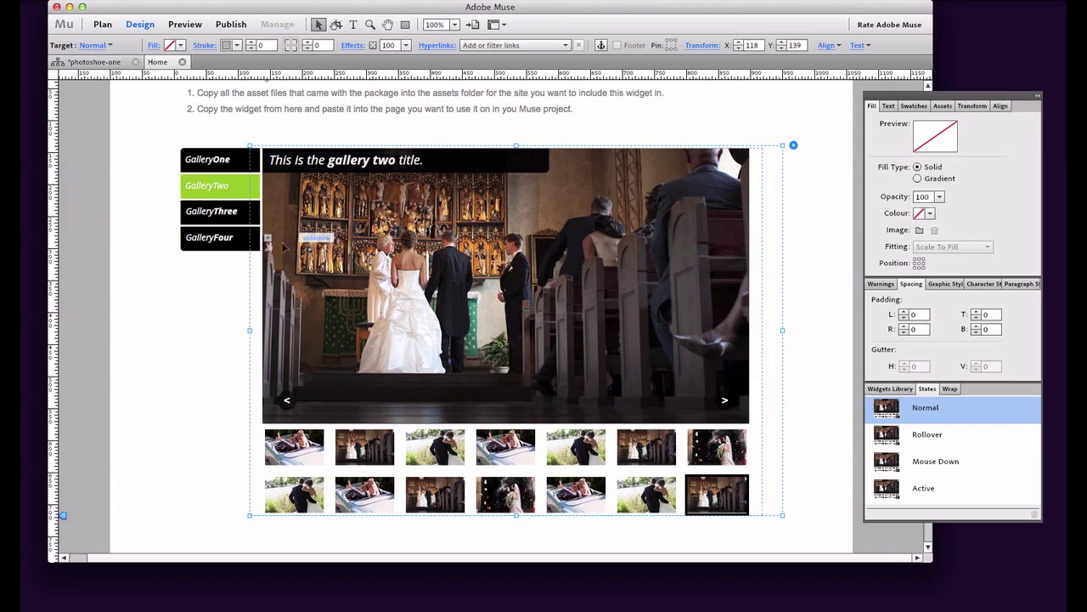
- Add a fifth trigger to the gallery composition directly beneath the Gallery Four trigger
left_click(242, 246)
left_click(243, 246)
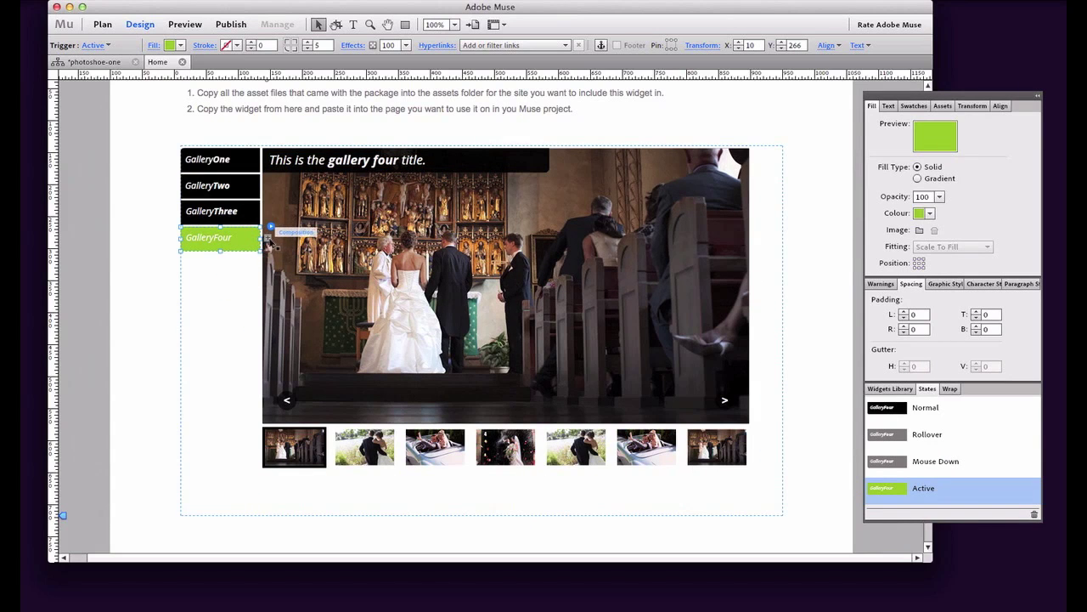
left_click(268, 241)
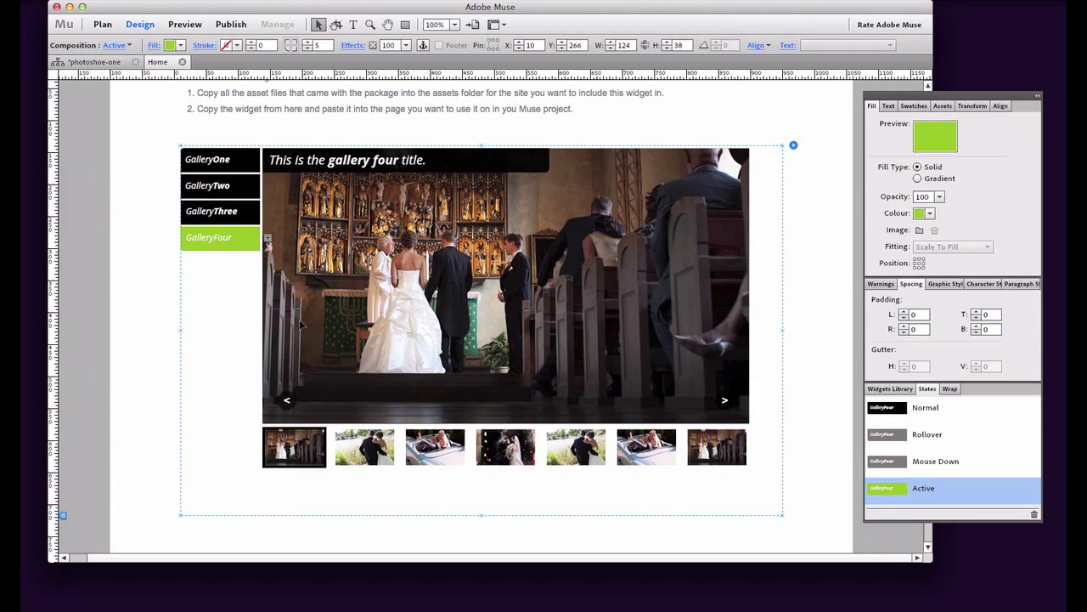
left_click(245, 270)
key("Delete")
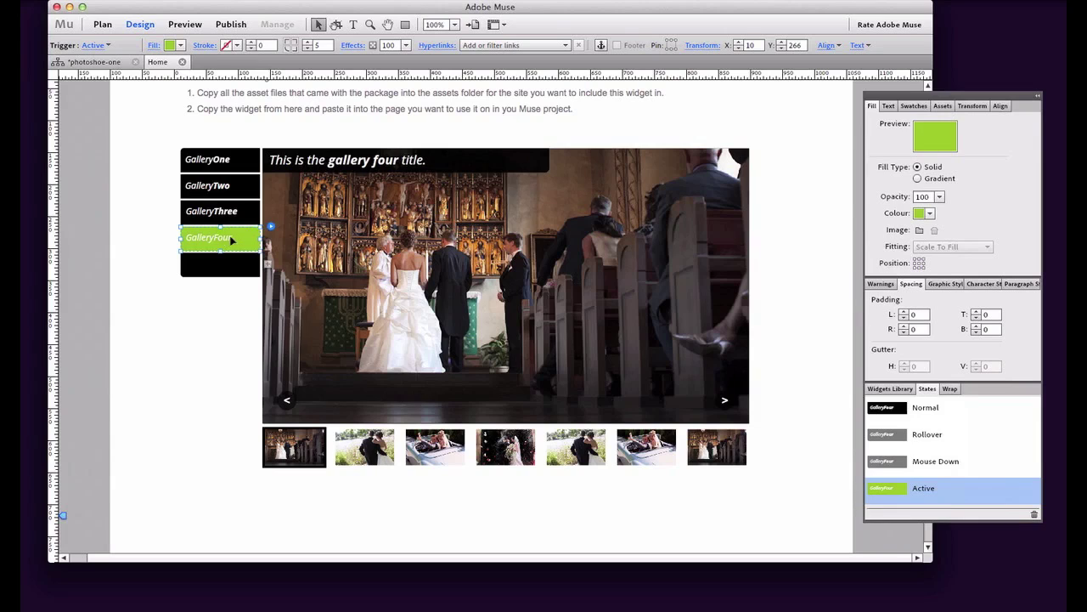
- Copy the Gallery Four trigger's text label into the blank fifth trigger
left_click(235, 241)
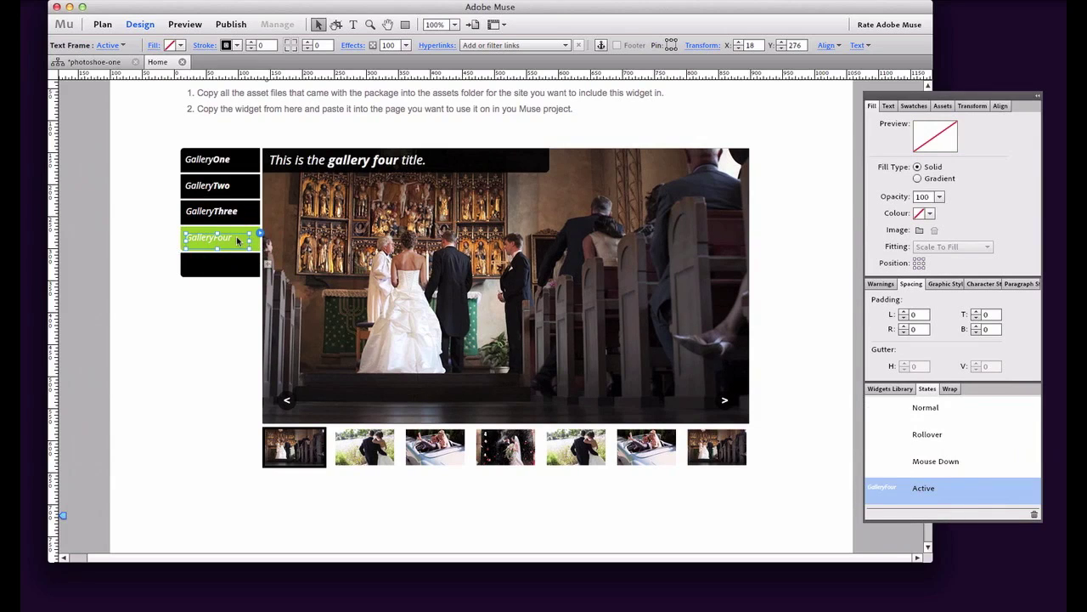
left_click(214, 267)
left_click(227, 269)
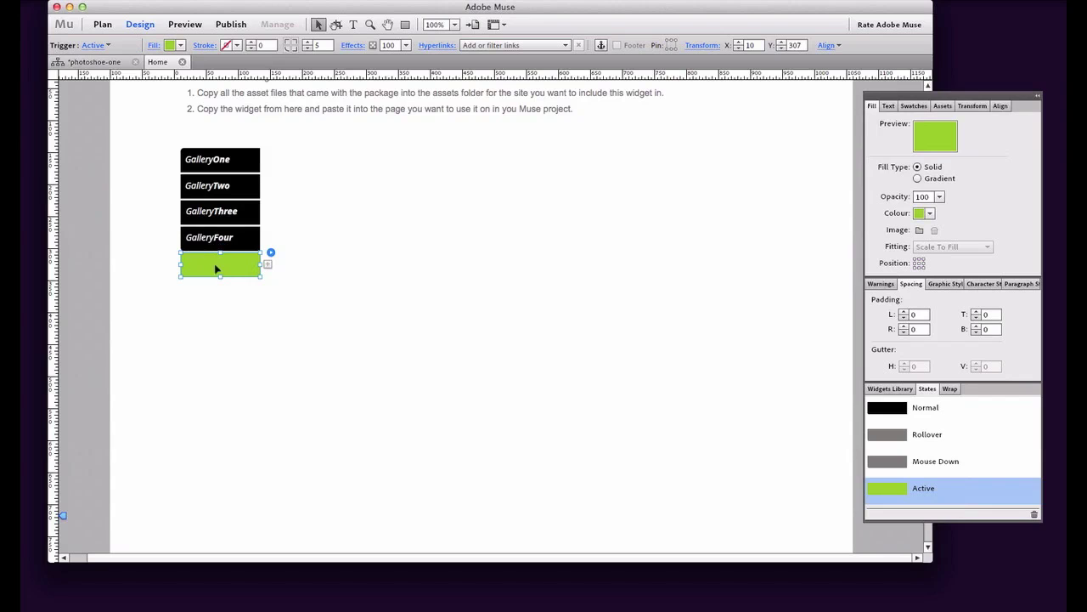
key("super+v")
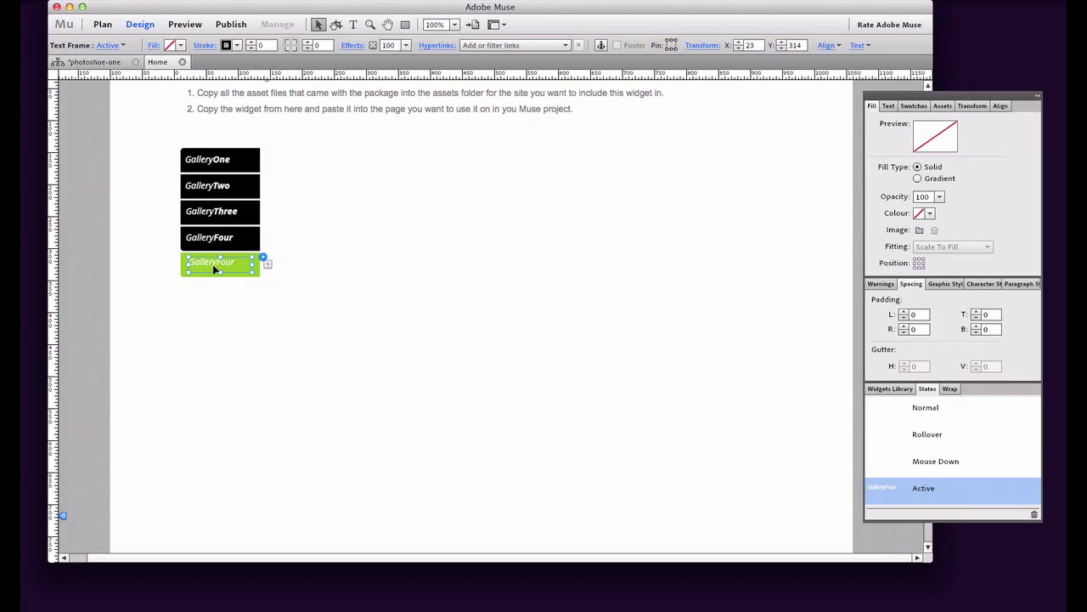
- Change the fifth trigger's label to read GalleryFive
double_click(225, 265)
double_click(255, 264)
type("F")
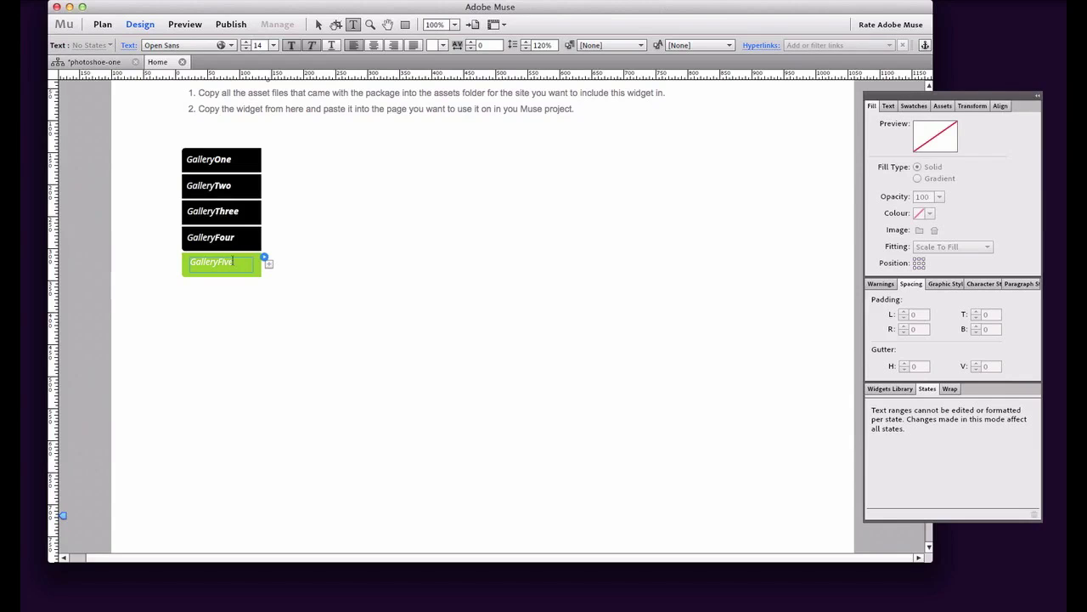
double_click(252, 261)
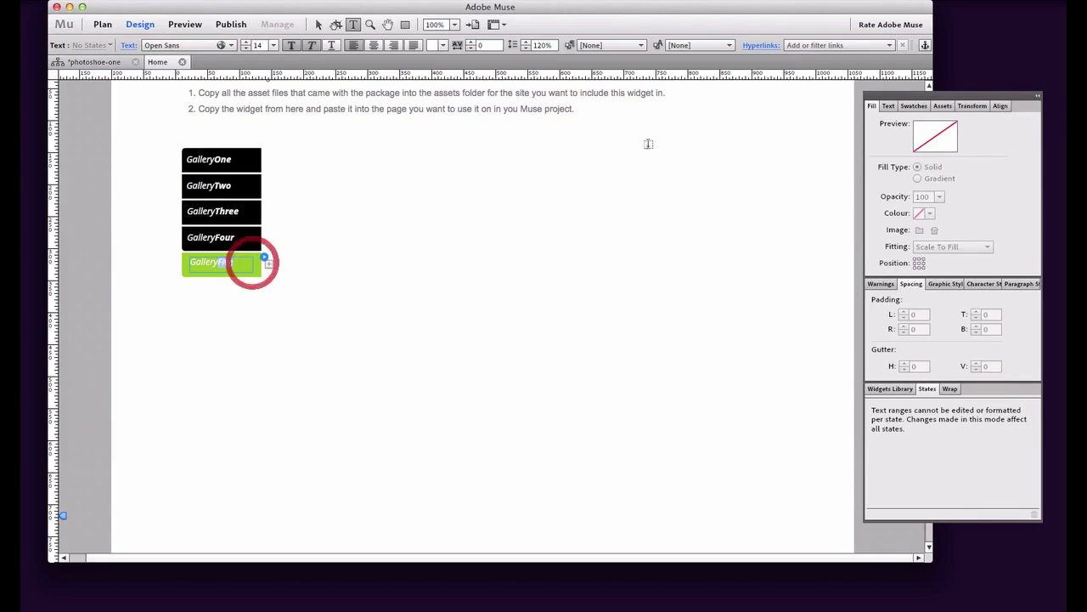
left_click(888, 108)
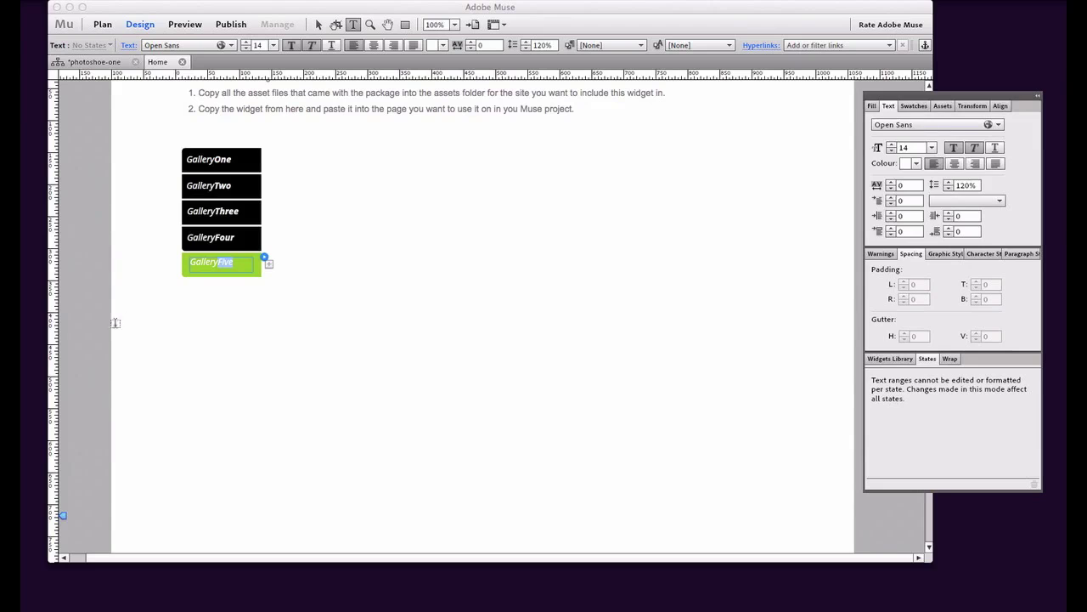
left_click(233, 263)
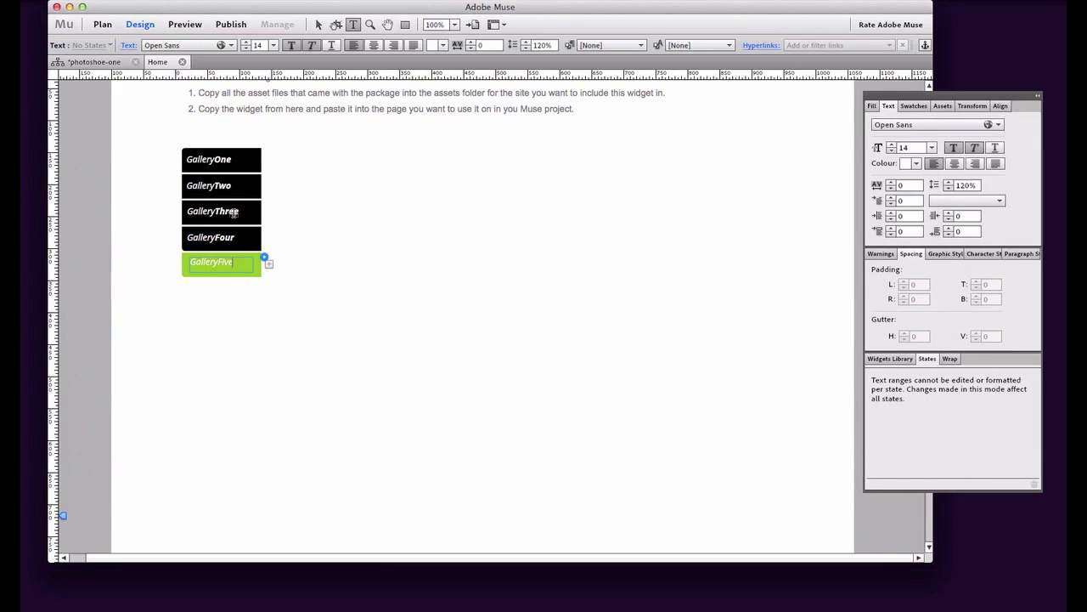
left_click(318, 25)
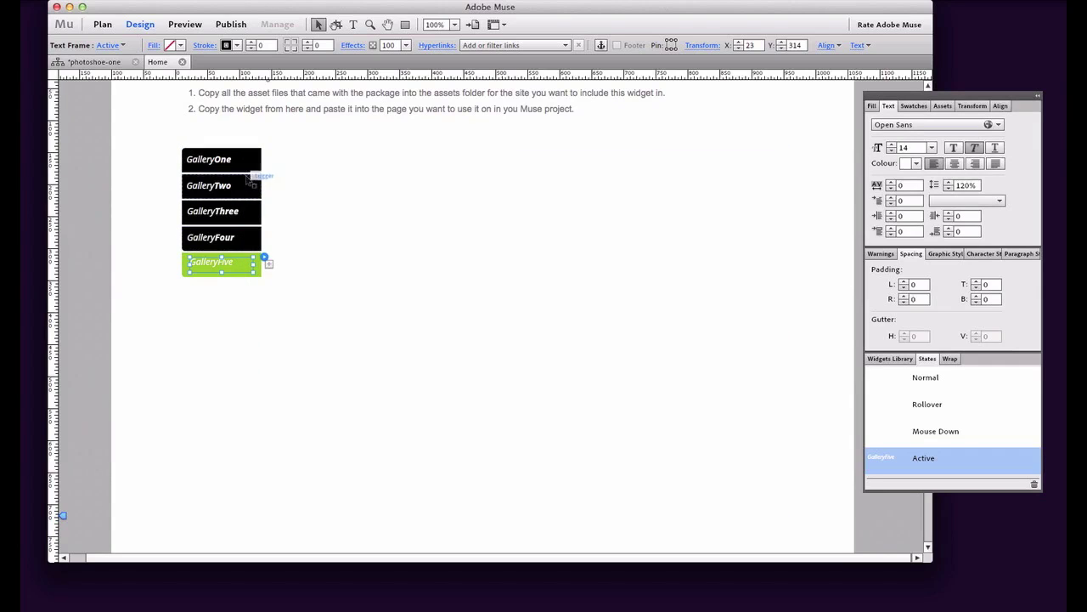
- Step through the Gallery Four trigger's Normal, Rollover, Mouse Down and Active states
left_click(249, 239)
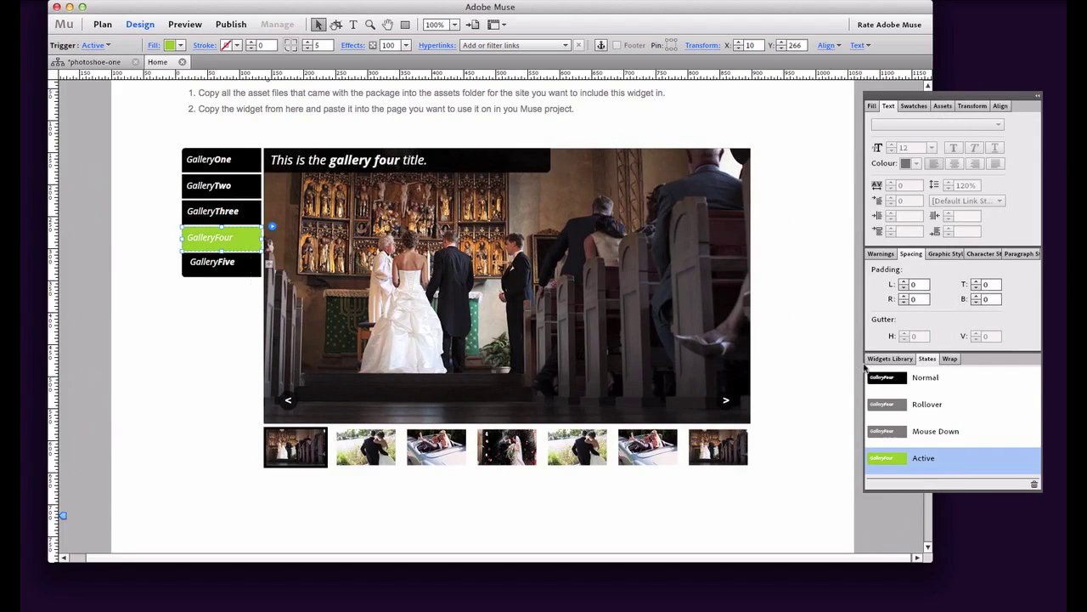
left_click(921, 379)
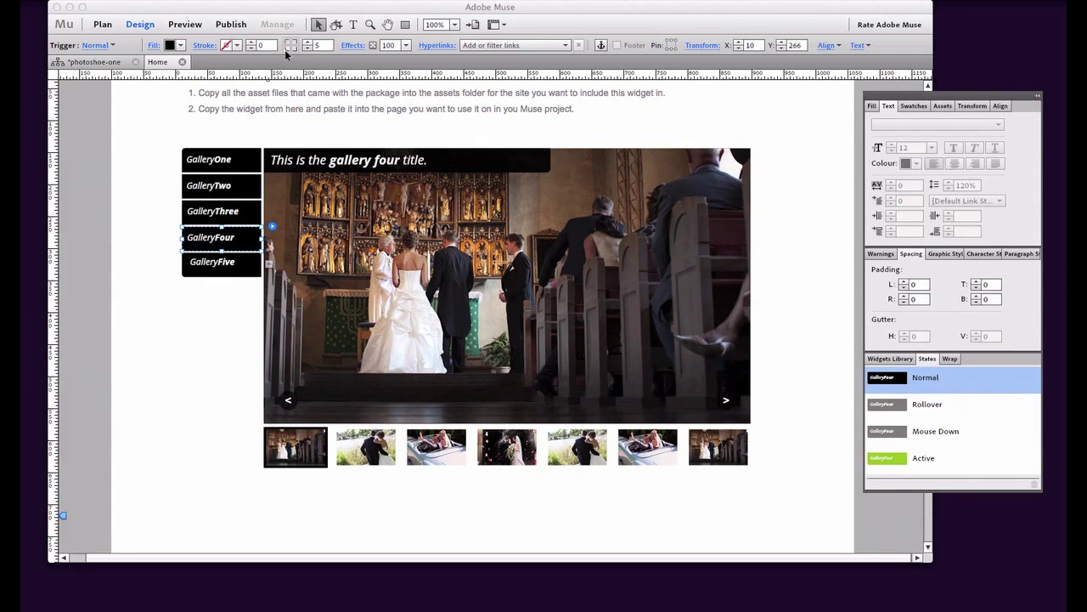
left_click(931, 405)
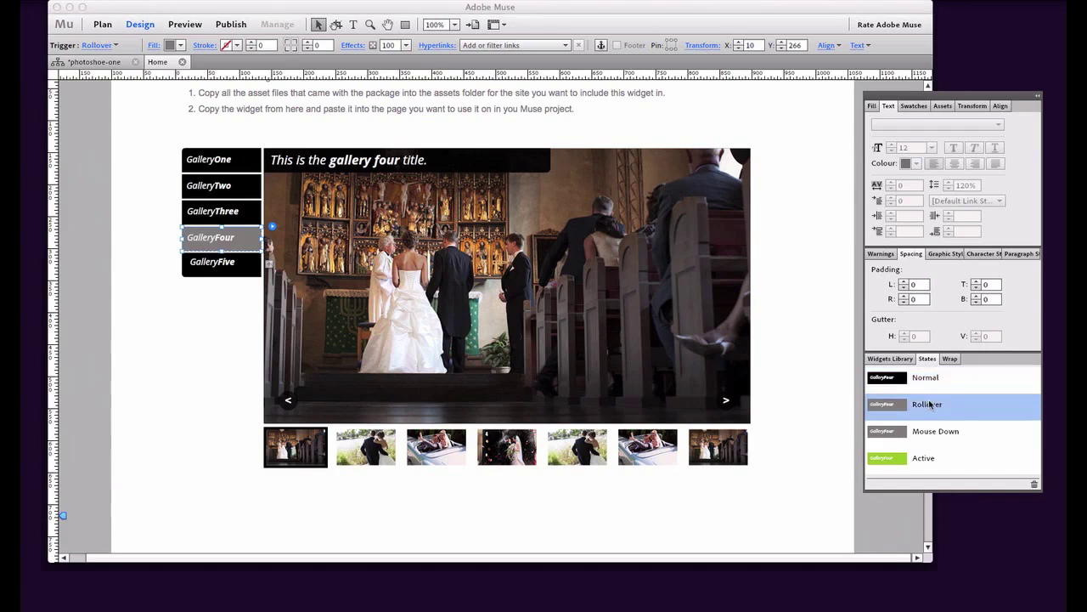
left_click(934, 430)
left_click(930, 458)
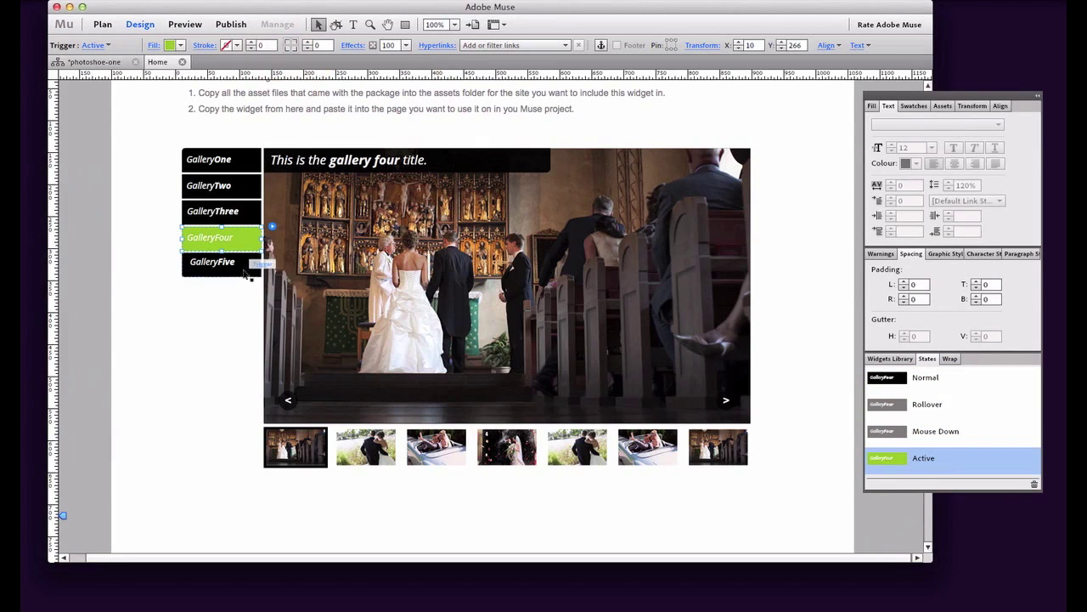
- Copy the slideshow from inside the Gallery Four target
left_click(238, 268)
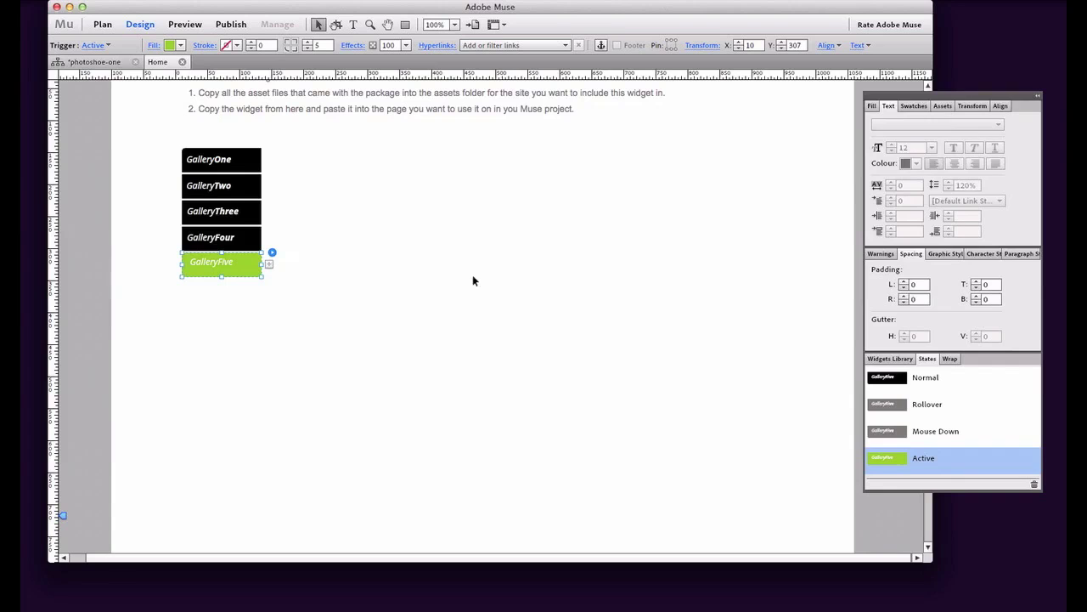
left_click(248, 239)
left_click(373, 222)
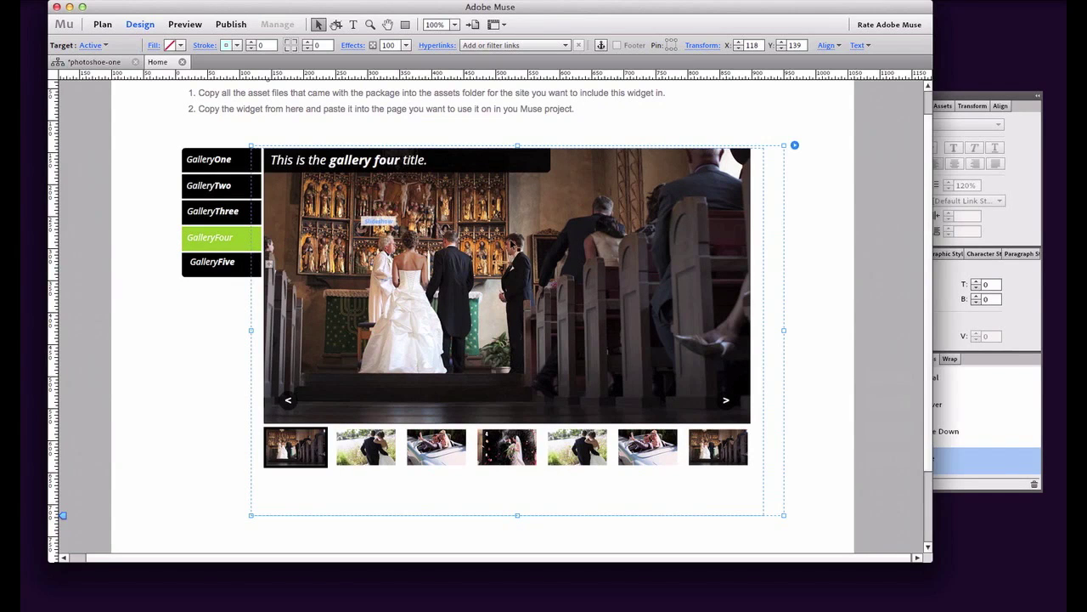
left_click(734, 240)
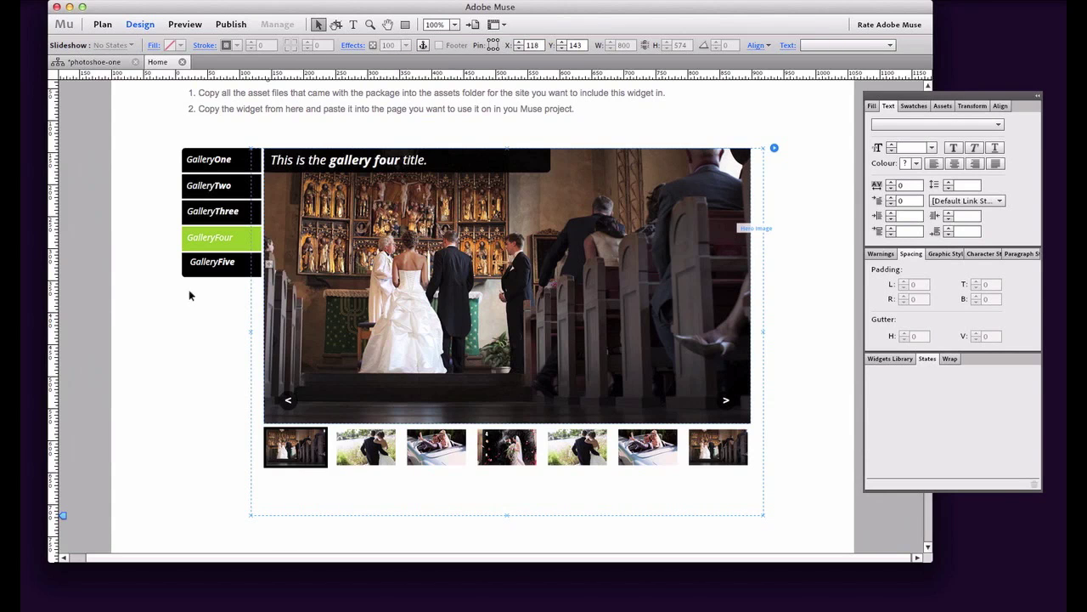
- Paste the copied slideshow into the empty Gallery Five target at its original position
left_click(226, 267)
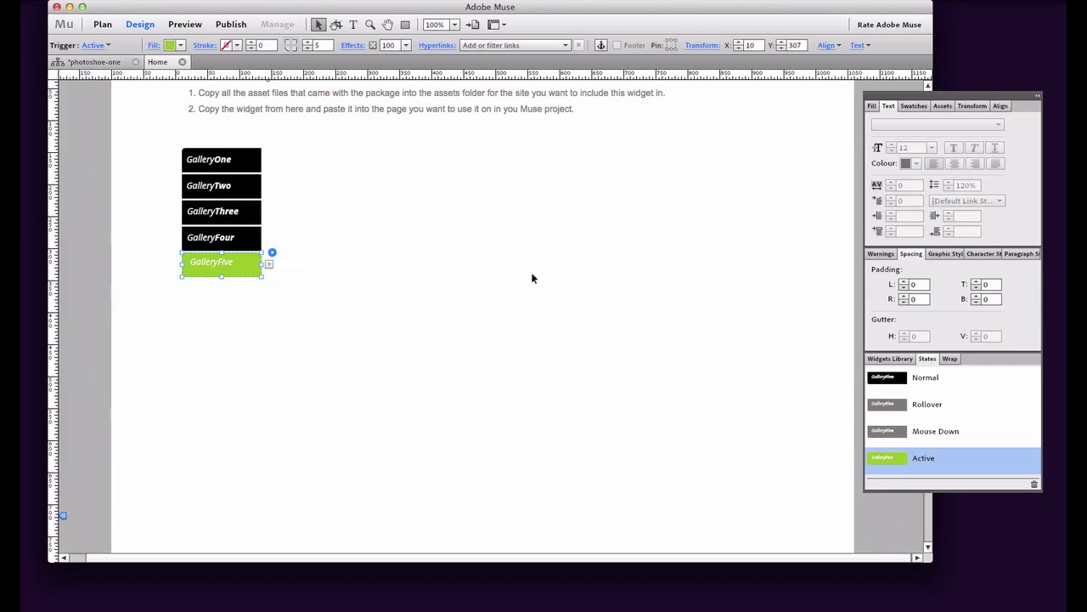
left_click(269, 315)
left_click(398, 339)
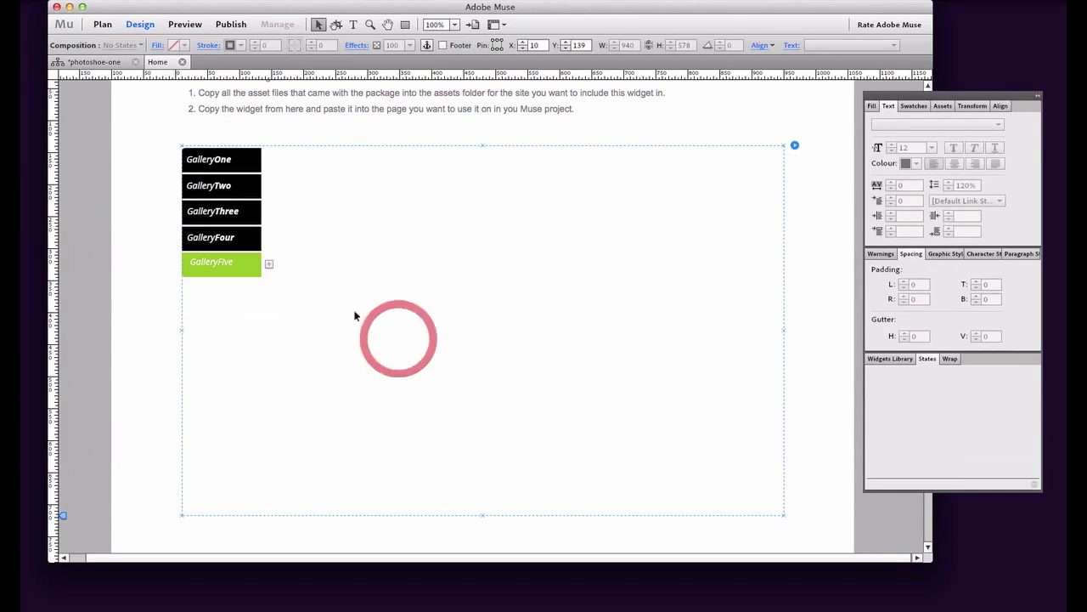
left_click(255, 270)
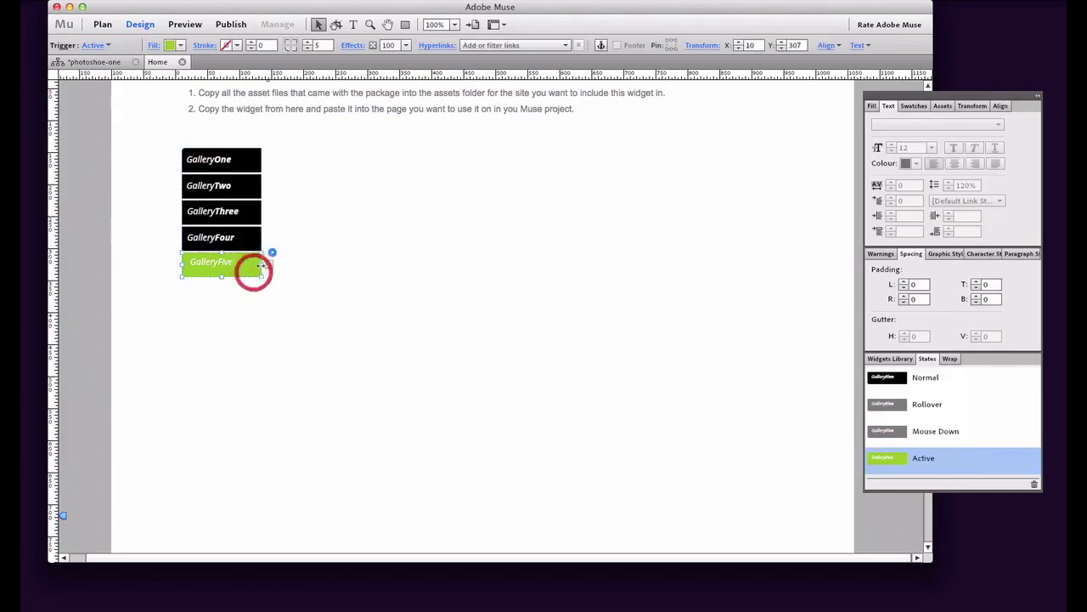
left_click(255, 150)
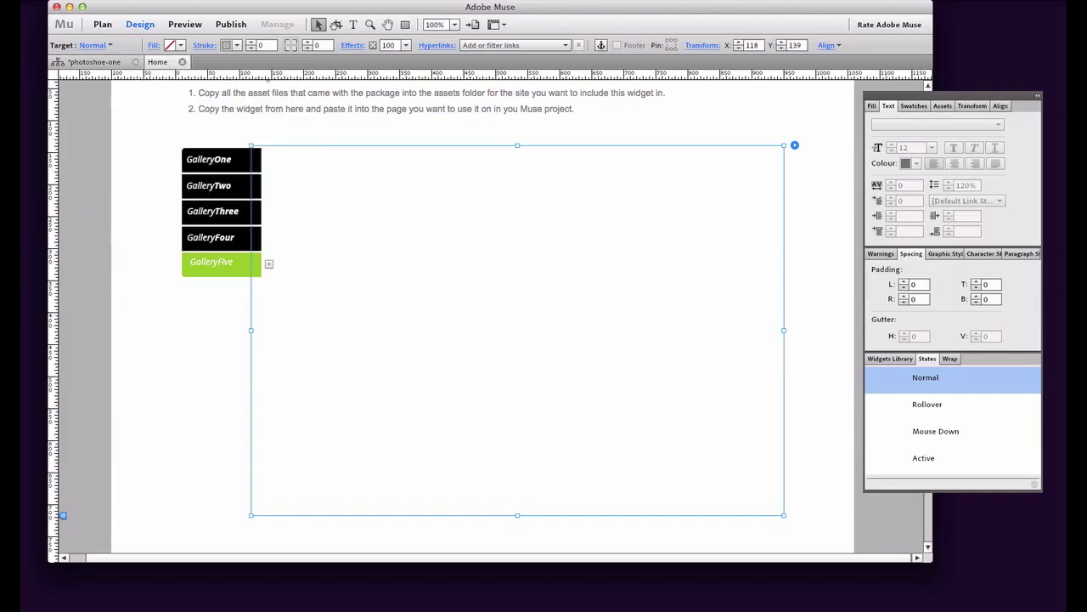
left_click(153, 2)
left_click(192, 77)
left_click(473, 274)
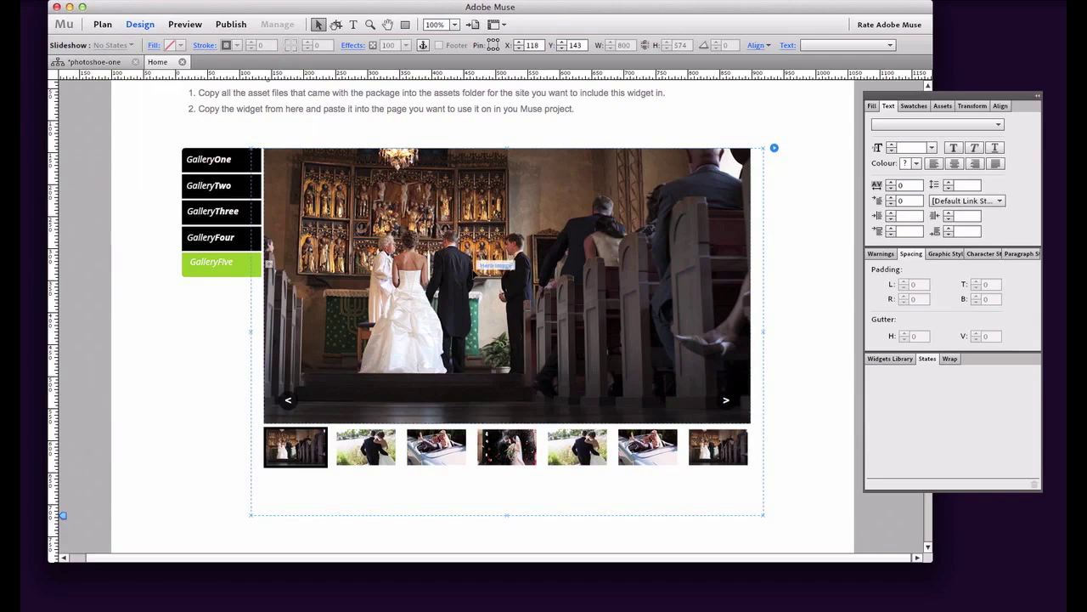
- Copy the Gallery Four title text together with the black rectangle behind it
left_click(225, 244)
left_click(222, 268)
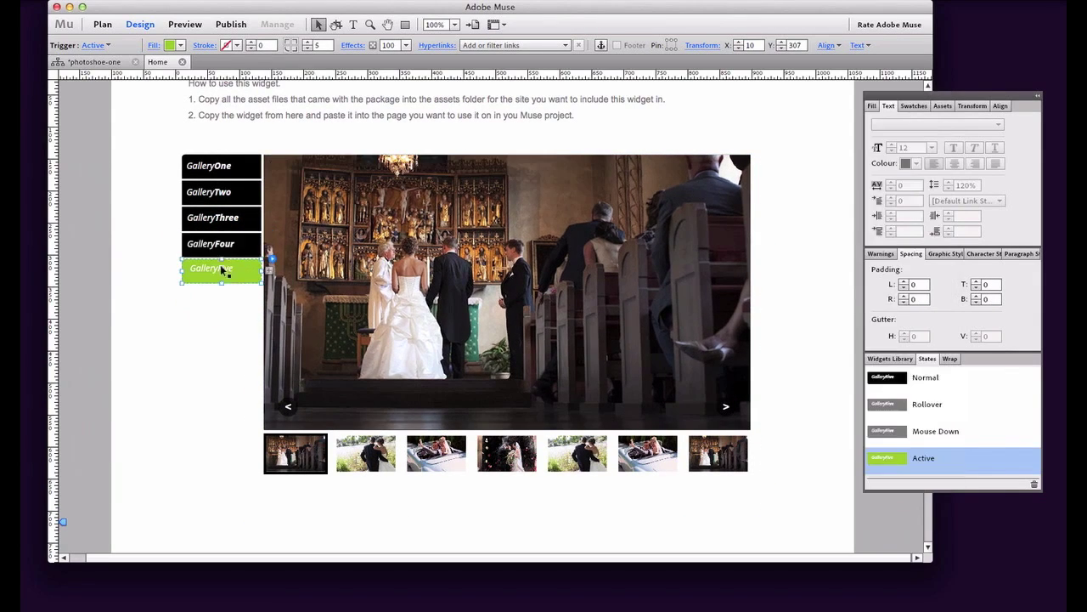
left_click(429, 306)
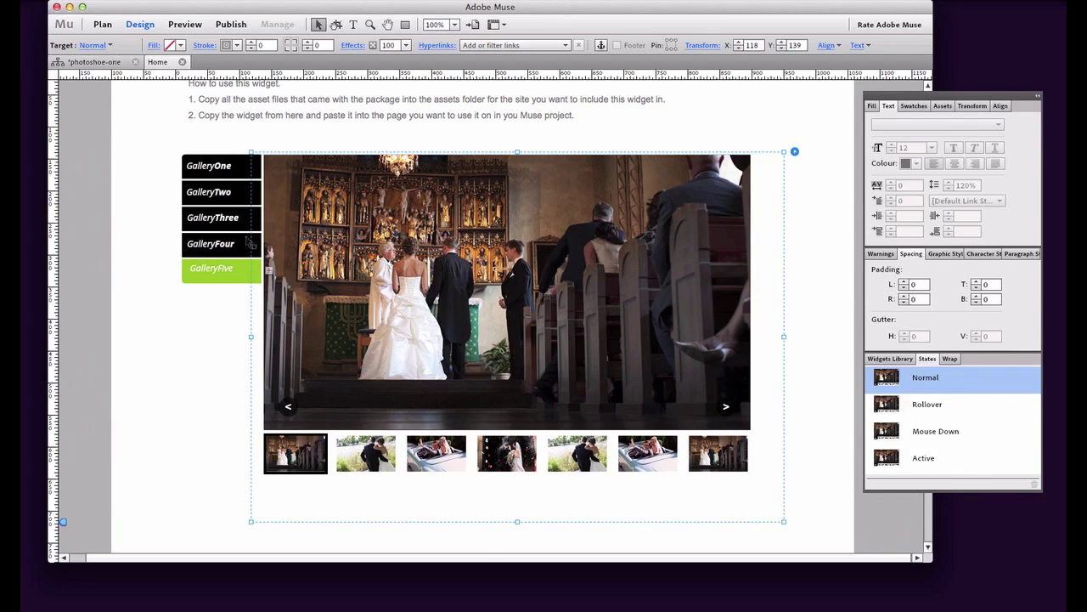
left_click(216, 244)
left_click(374, 167)
left_click(545, 175)
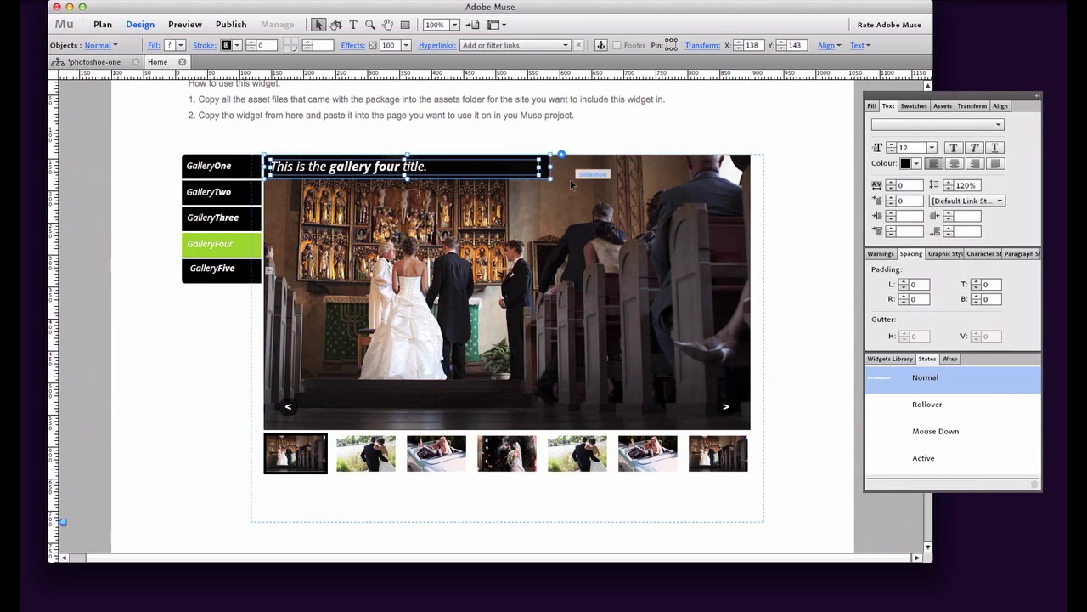
- Paste the copied title and black rectangle in place over the slideshow in the Gallery Five target
left_click(233, 274)
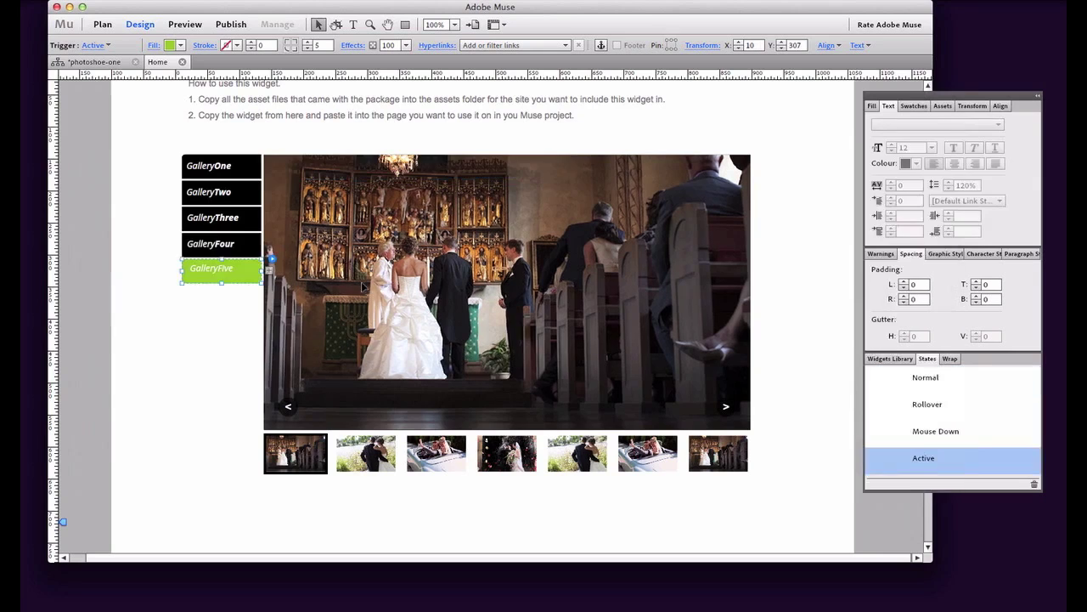
left_click(364, 259)
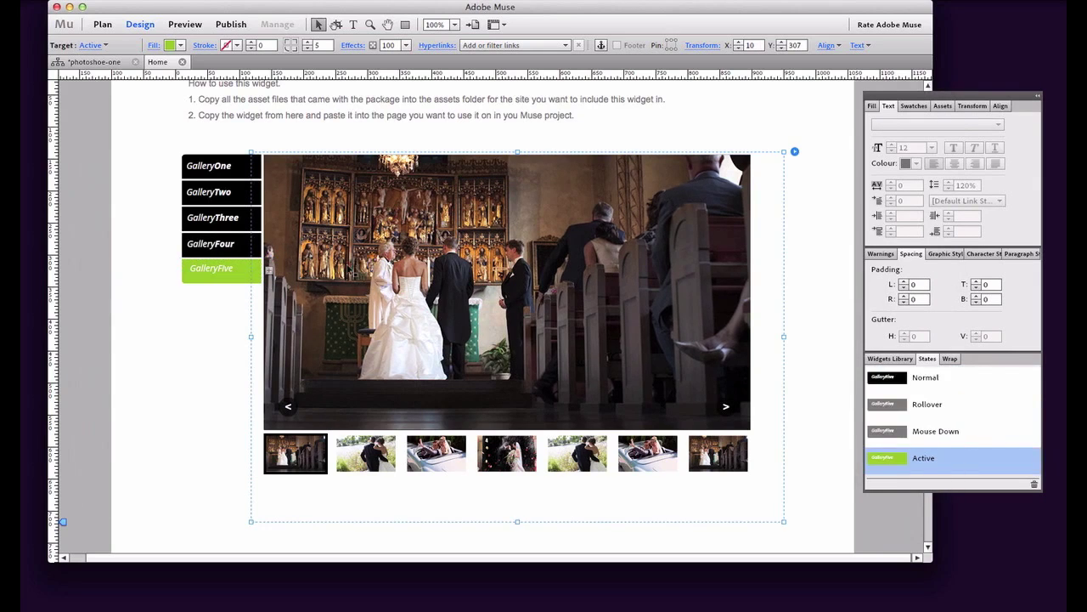
left_click(158, 4)
left_click(218, 75)
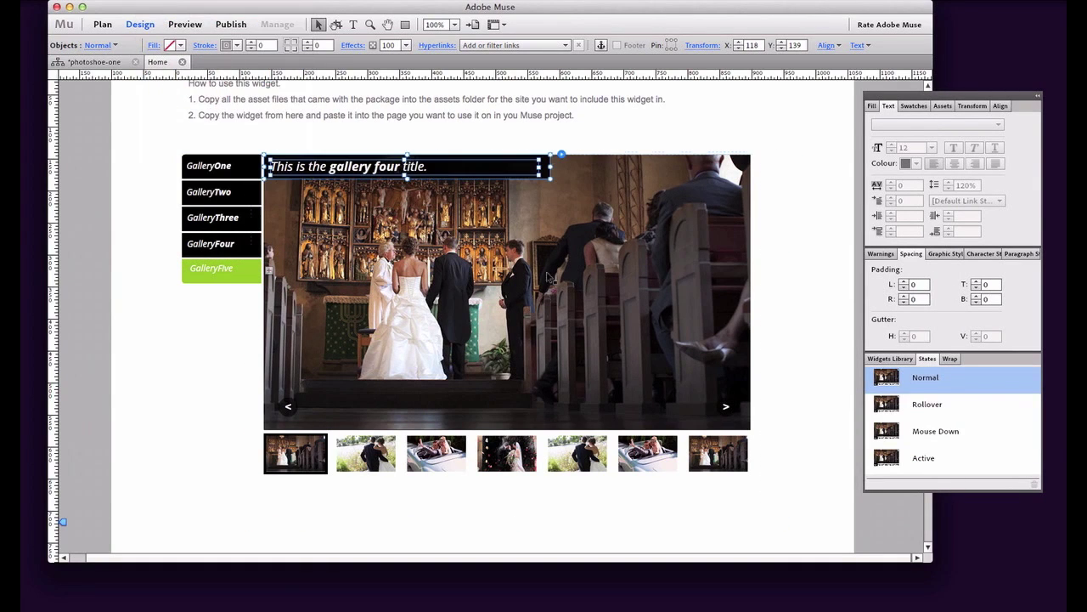
- Edit the pasted title to read "This is the gallery five title."
left_click(384, 166)
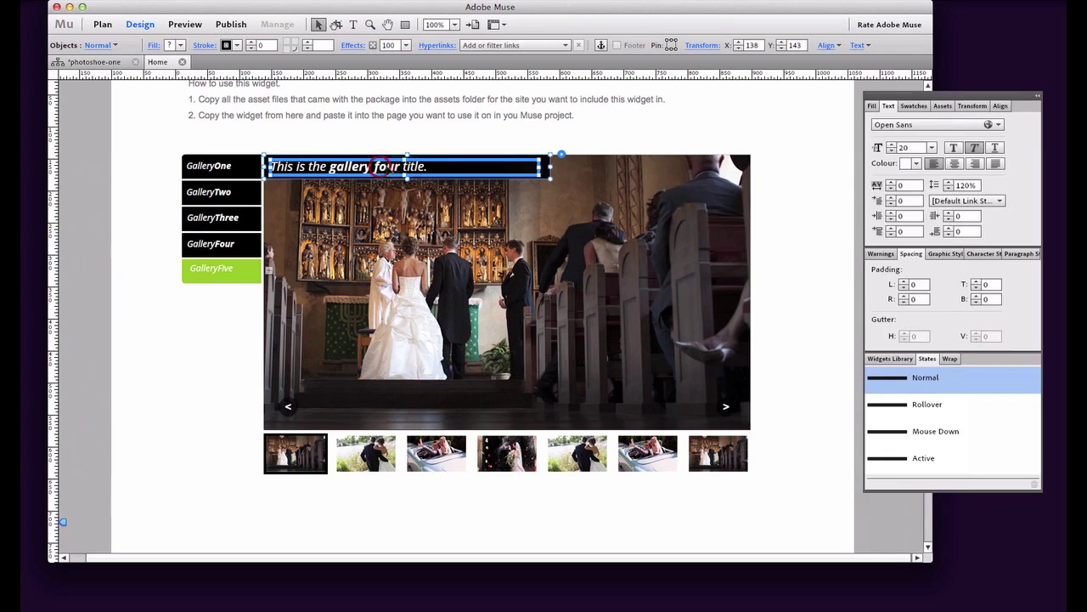
double_click(374, 166)
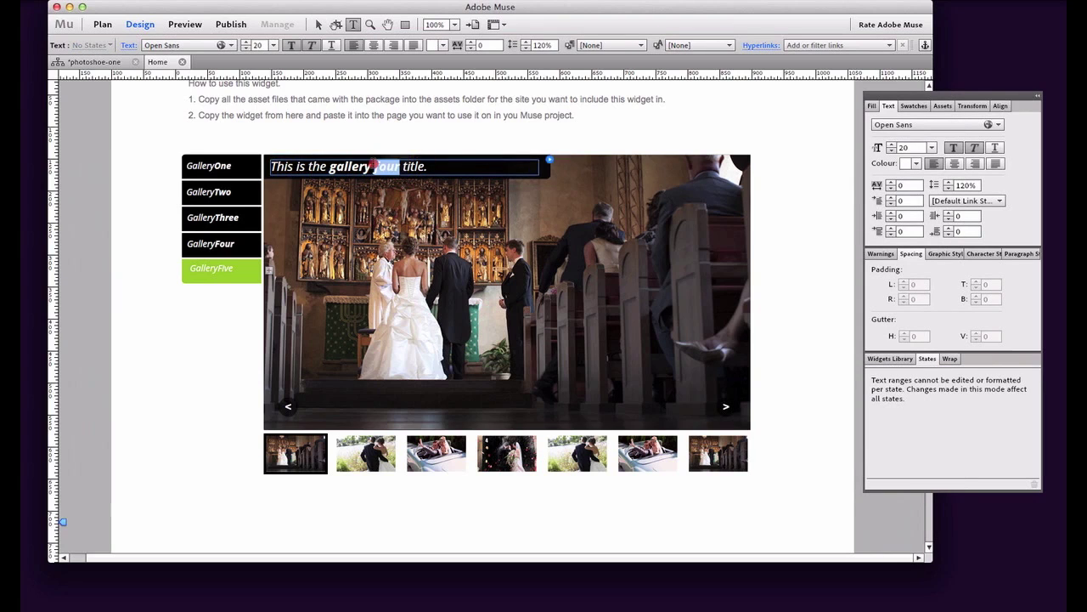
type("five")
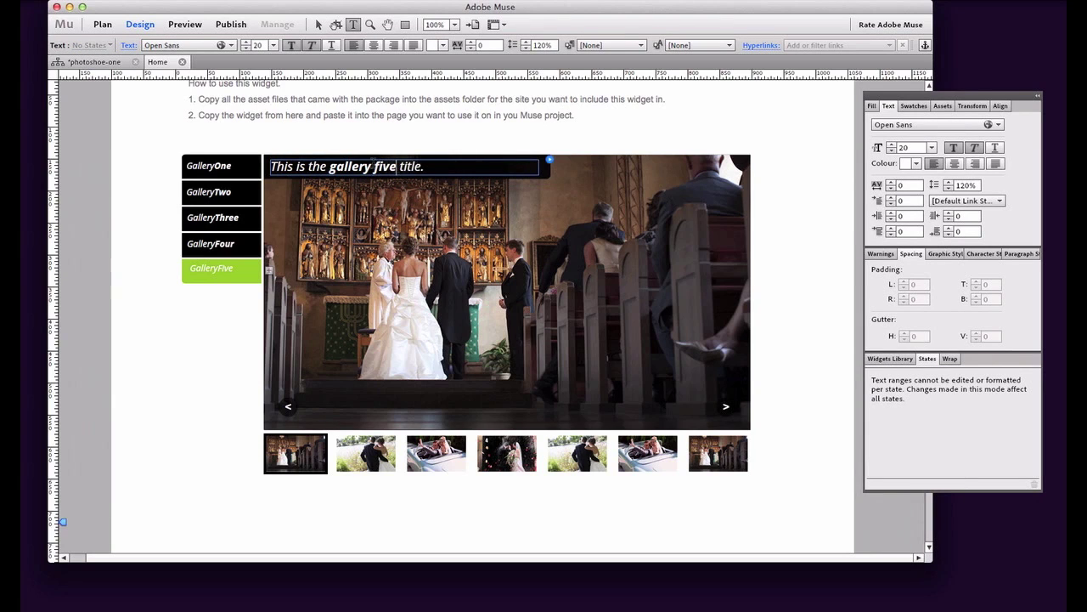
left_click(318, 23)
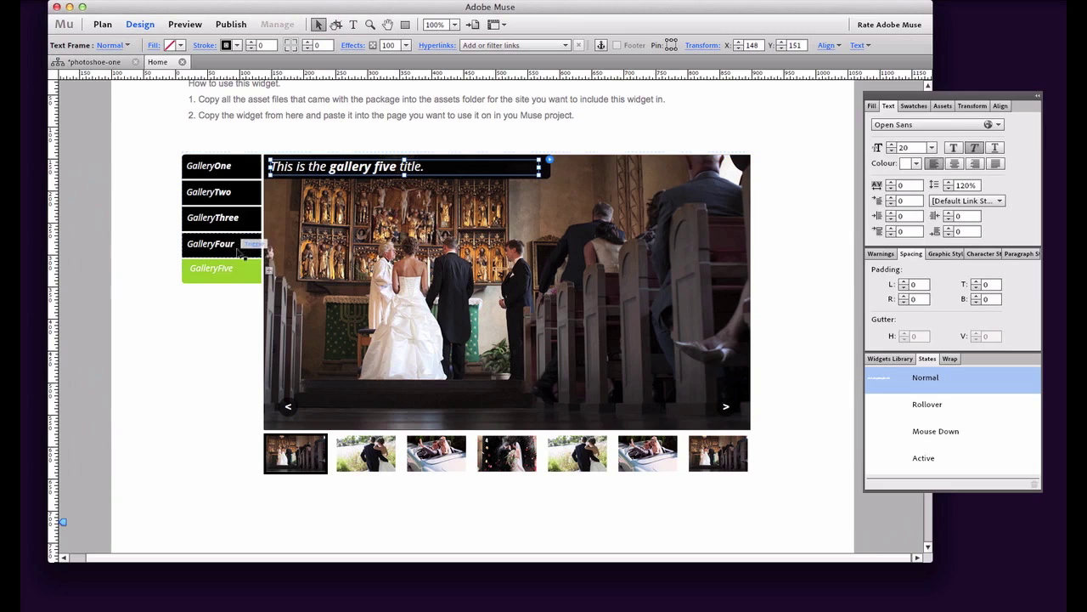
- Switch through Gallery Four, Gallery Three and Gallery Five to check each trigger's slideshow and title
left_click(238, 246)
left_click(243, 219)
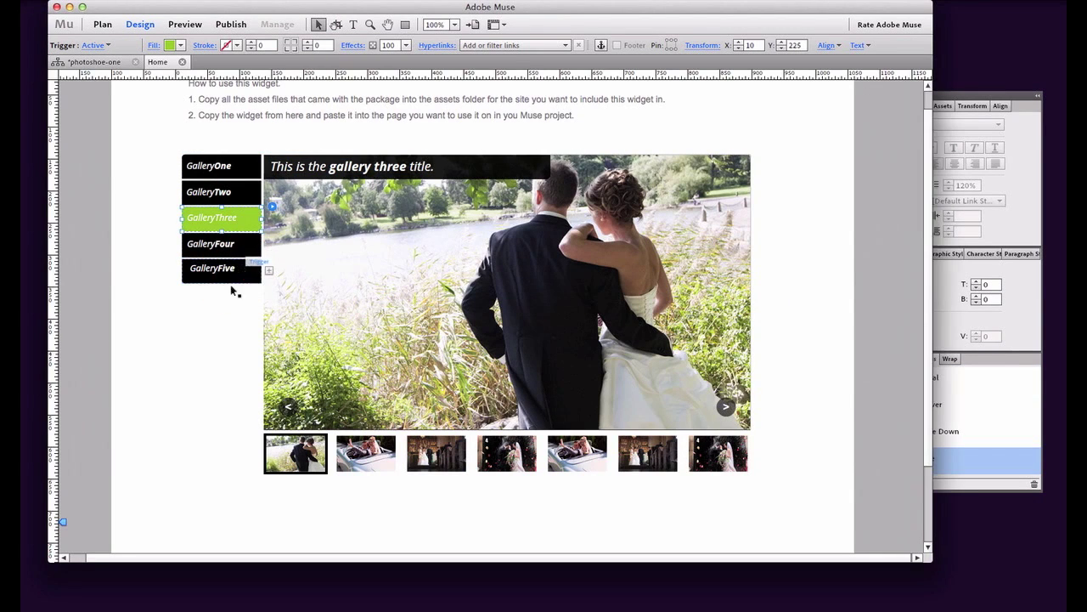
left_click(236, 279)
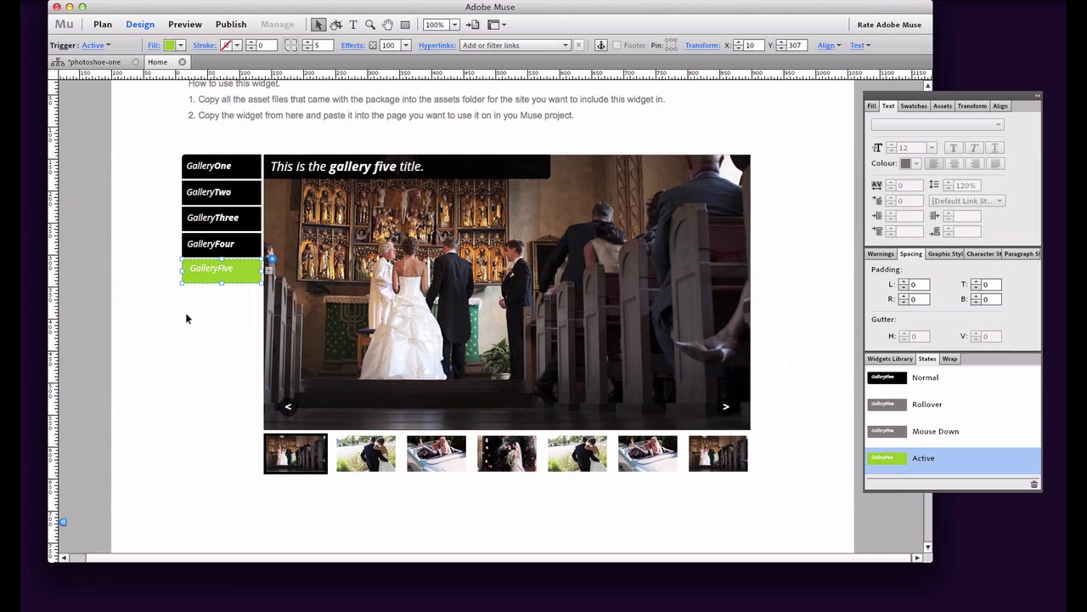
left_click(946, 7)
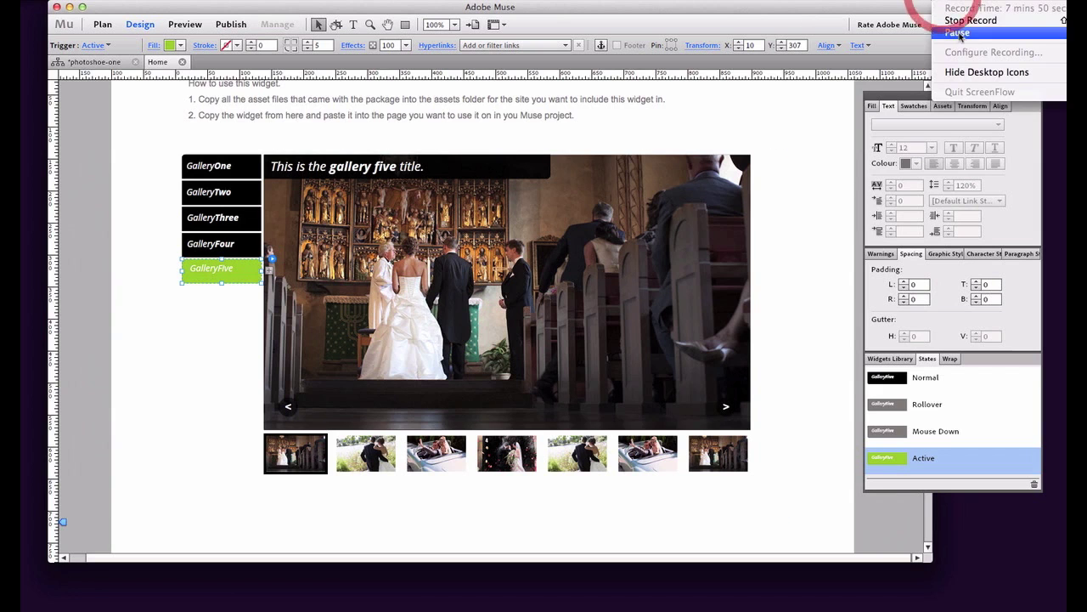